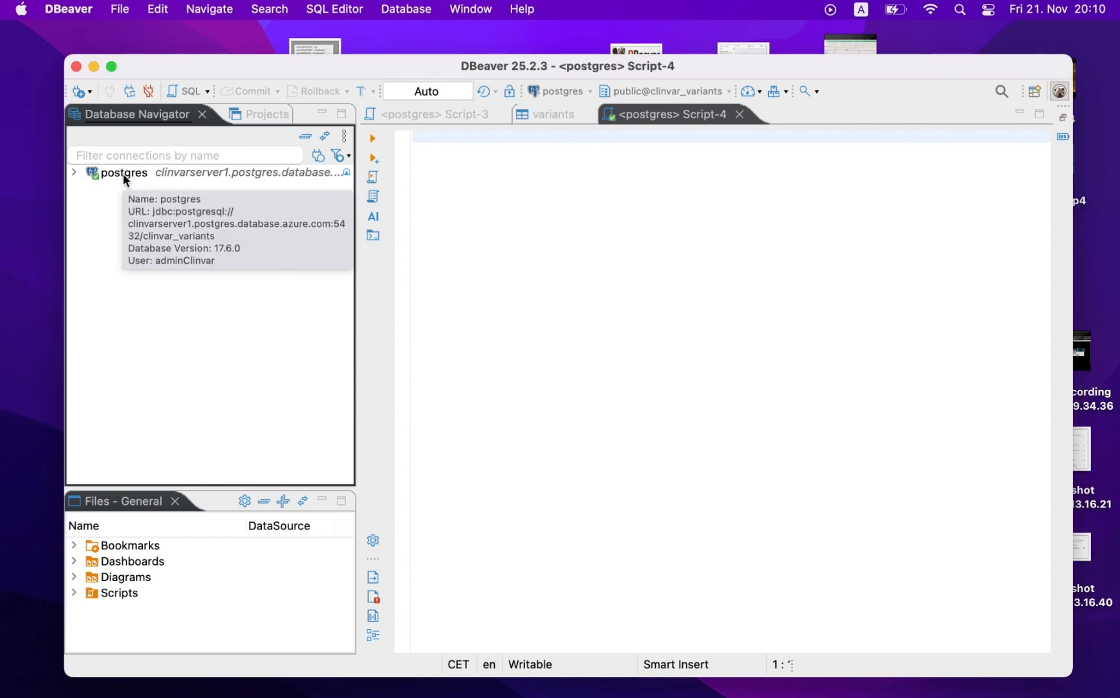
Step: Create a new SQL script for the postgres connection and execute CREATE DATABASE clinvar_variants; in it
right_click(125, 180)
mouse_move(218, 187)
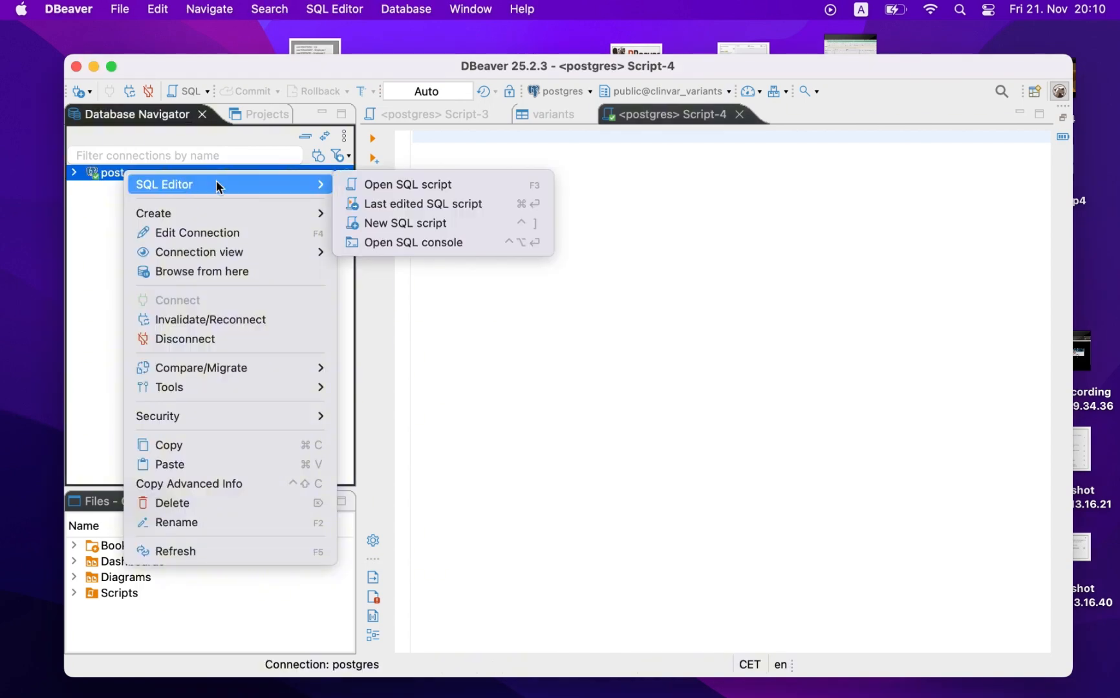
click(409, 223)
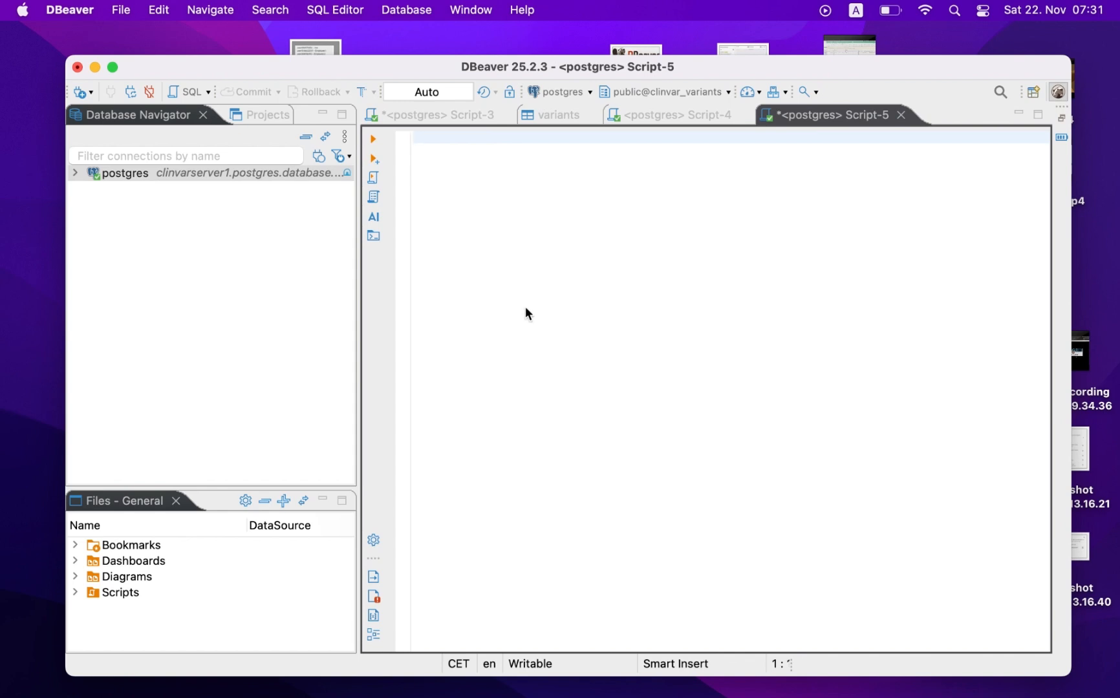
text(CREATE DATABASE clinvar_variants;)
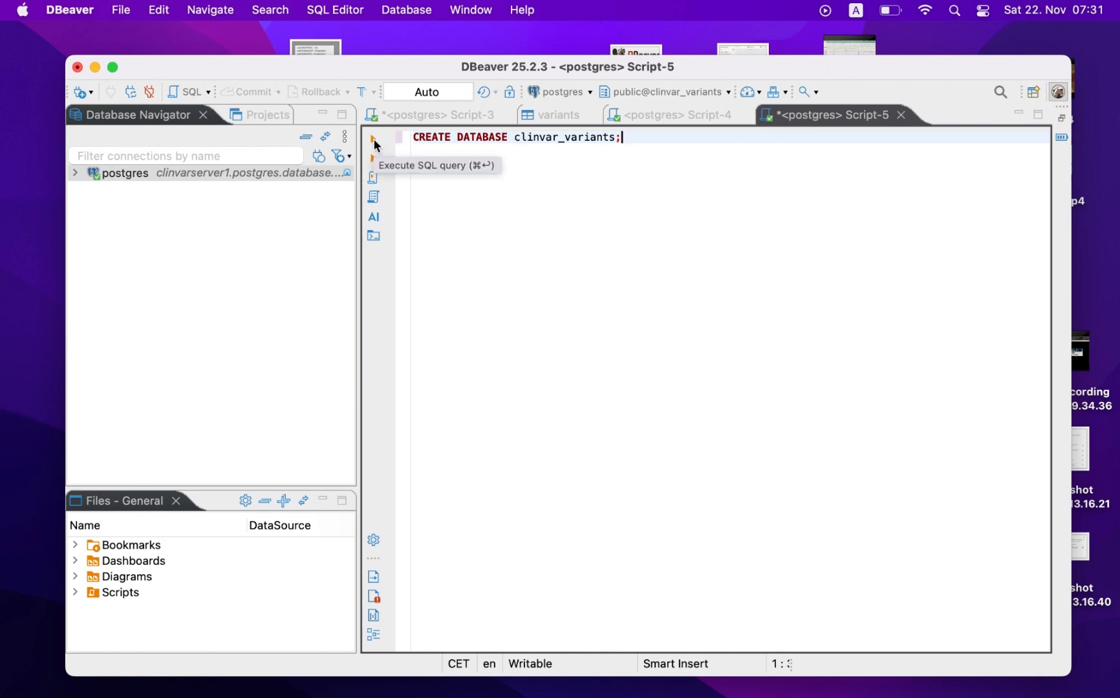
key(super+Return)
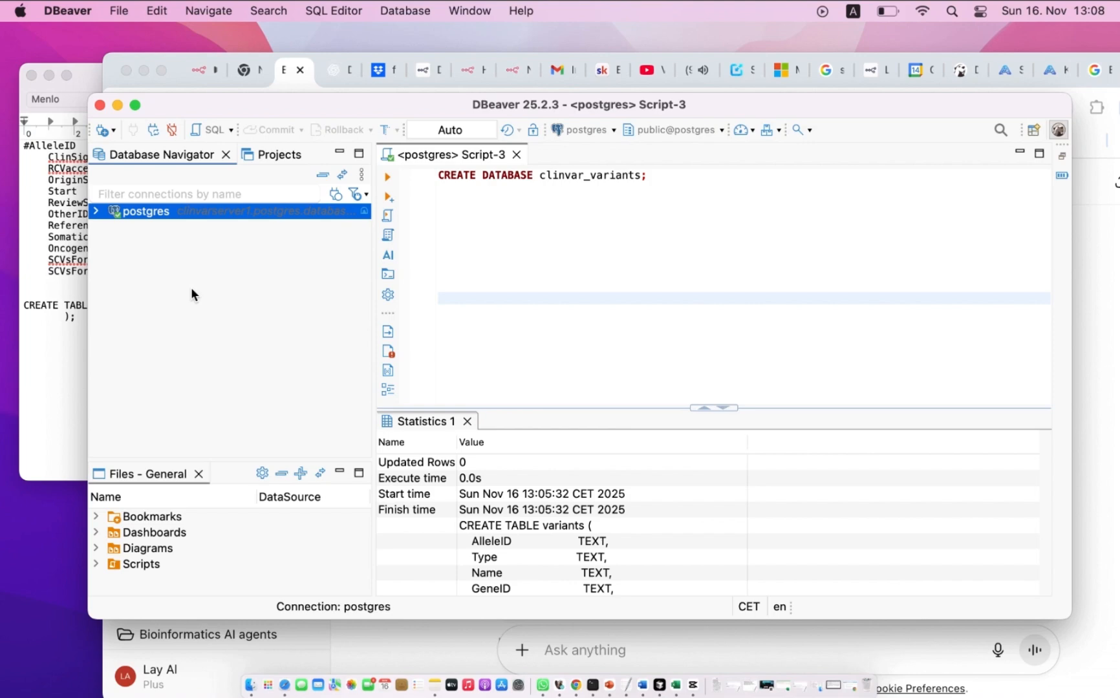
Step: Check the databases listed under the postgres connection against the clinvar_variants name in the script
click(97, 211)
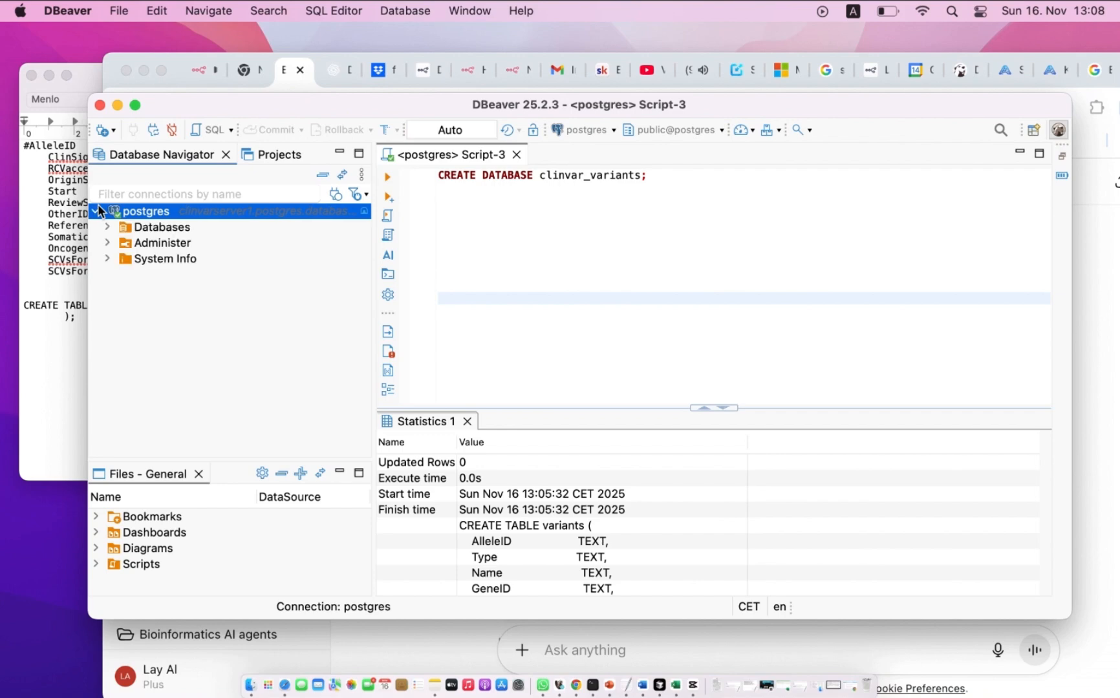
click(107, 226)
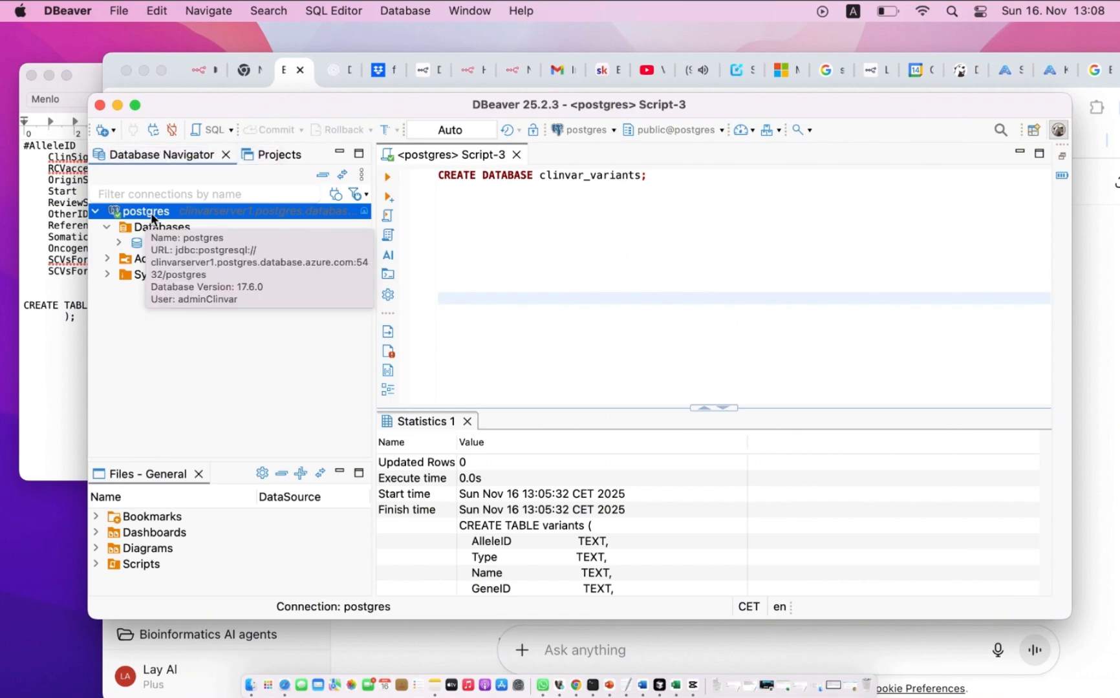
drag(640, 173, 590, 176)
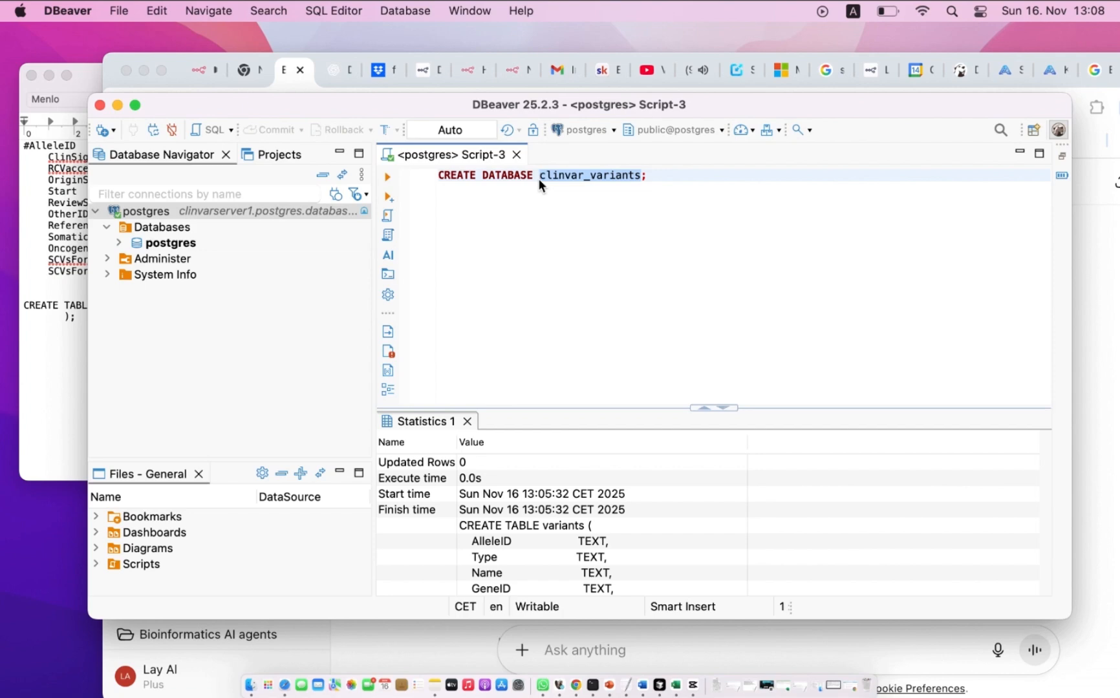
Step: Edit the postgres connection so its database is clinvar_variants, save the settings and reconnect
right_click(149, 211)
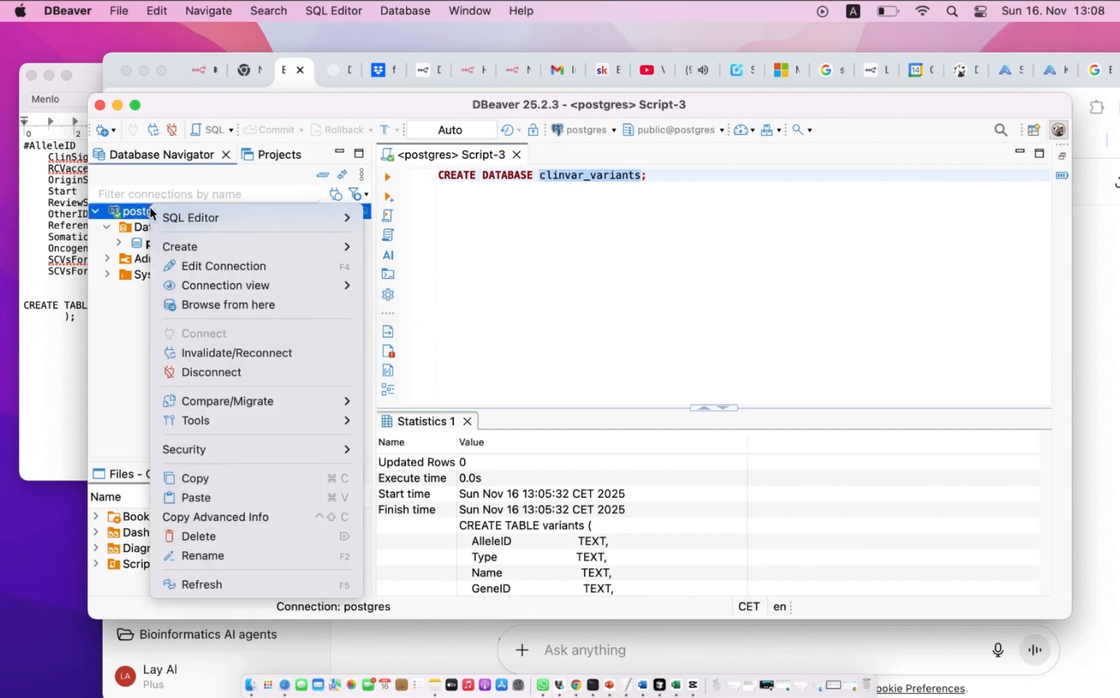
mouse_move(212, 222)
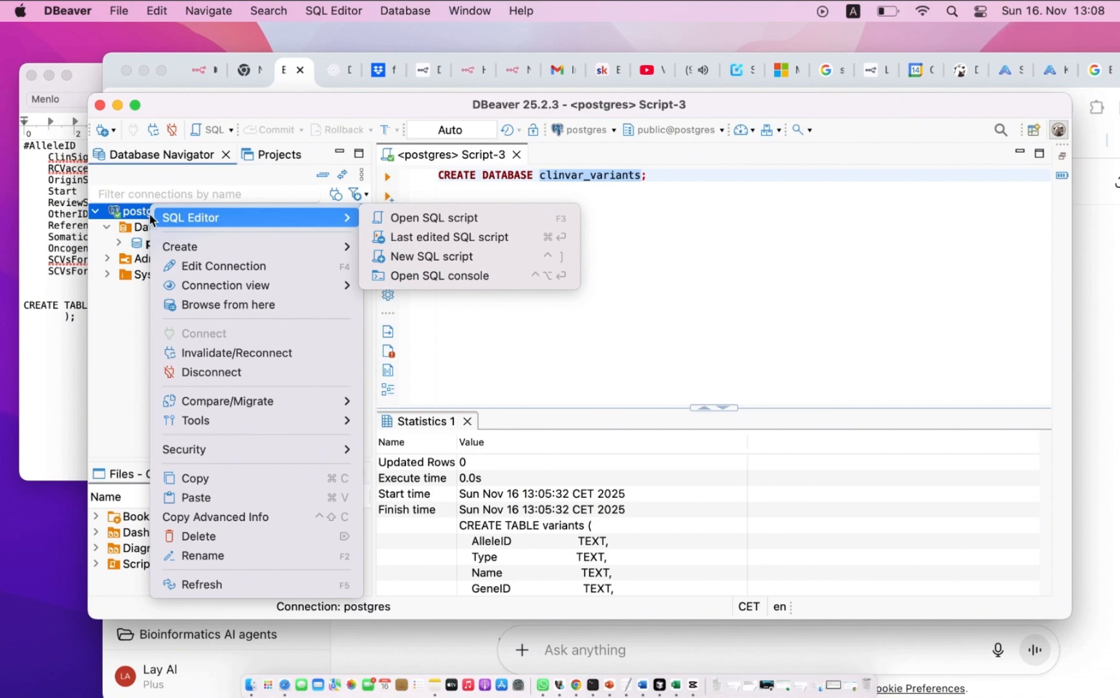
click(202, 267)
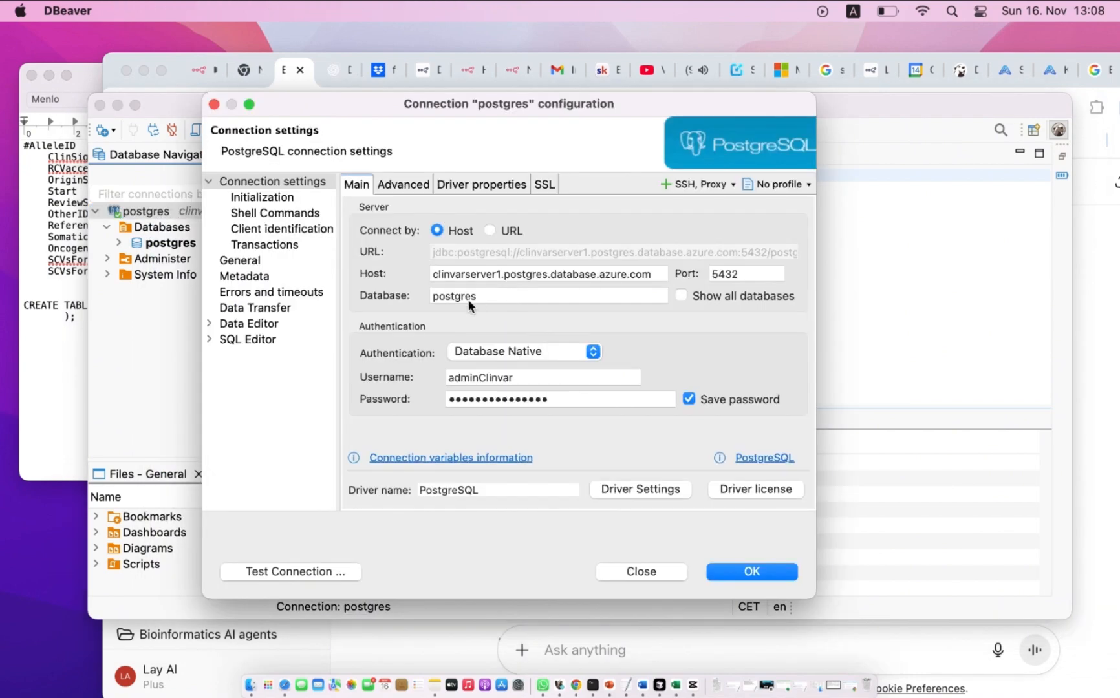
double_click(468, 299)
text(clinvar_variants)
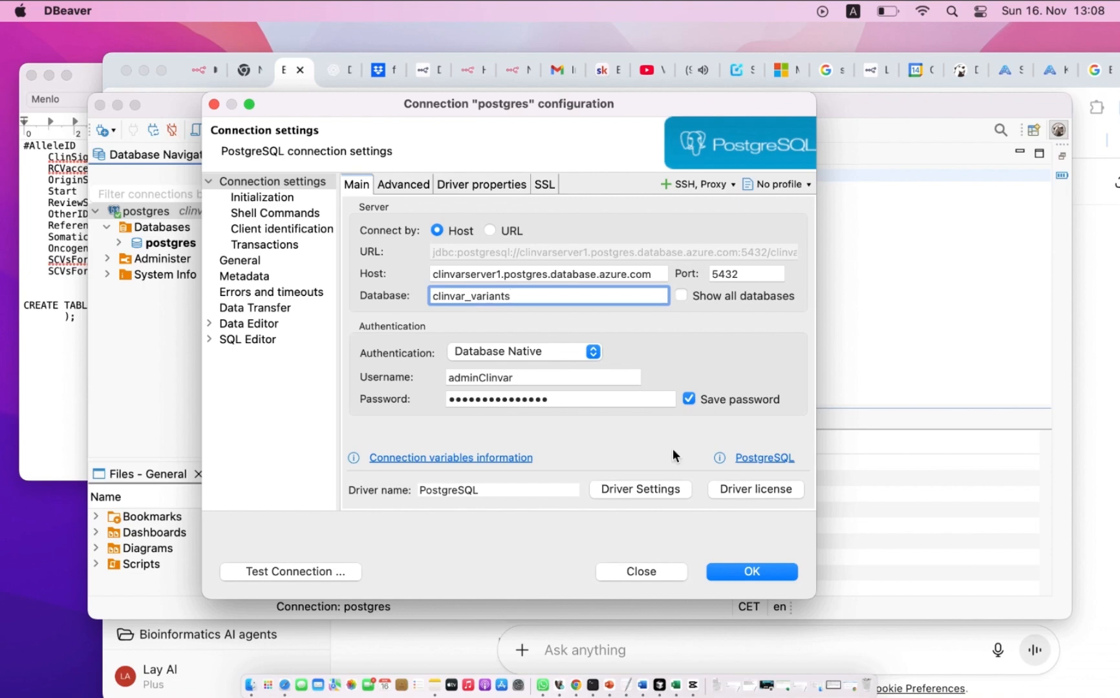
click(754, 571)
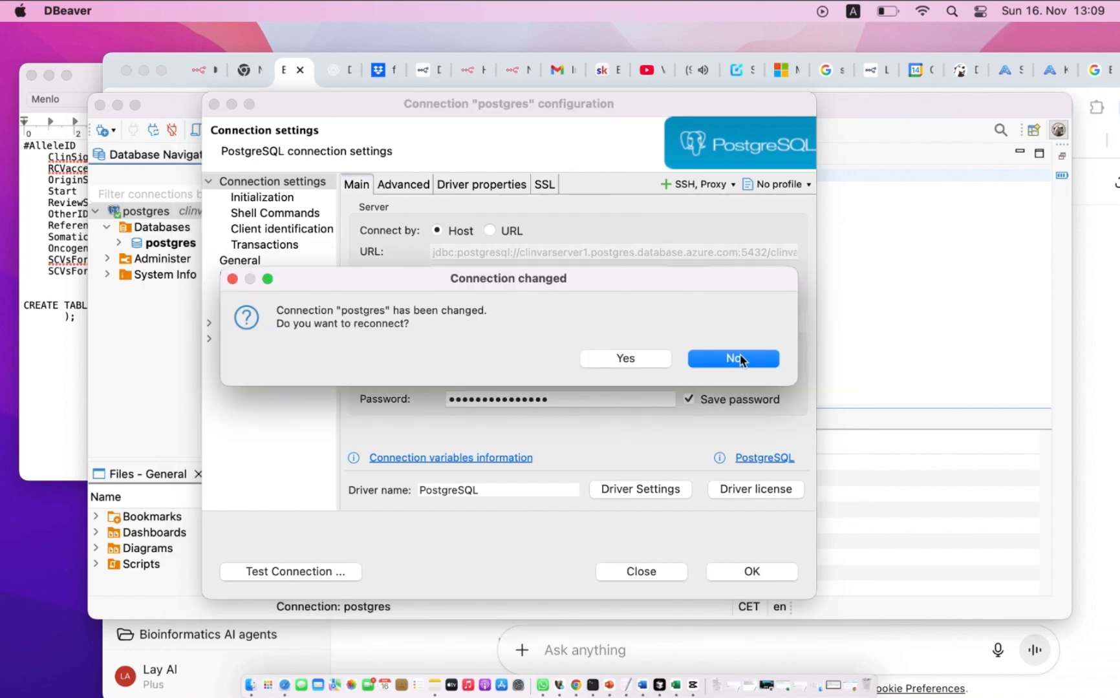
click(634, 358)
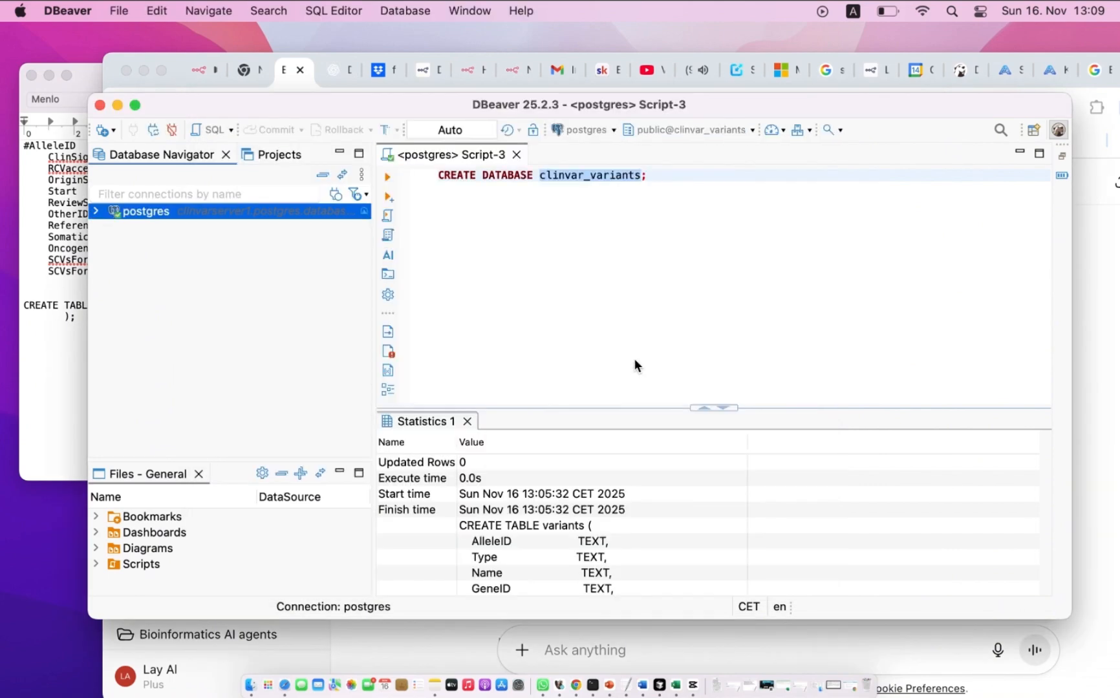
Step: Examine the databases under the reconnected postgres connection and the contents of clinvar_variants
click(97, 211)
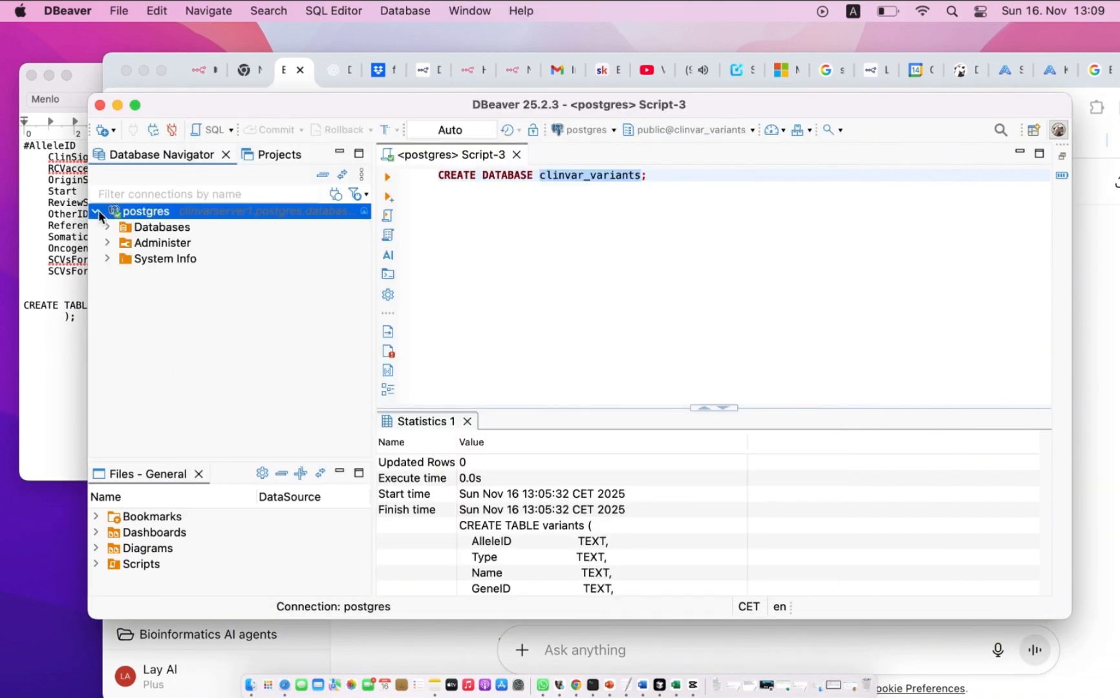
click(107, 227)
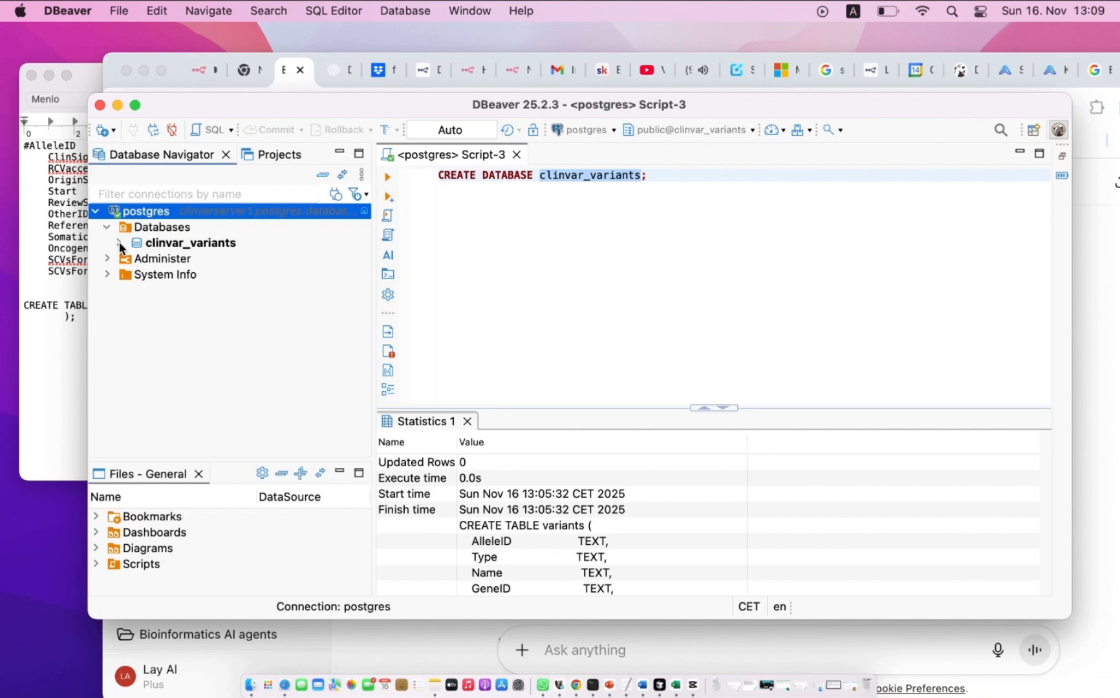
click(118, 243)
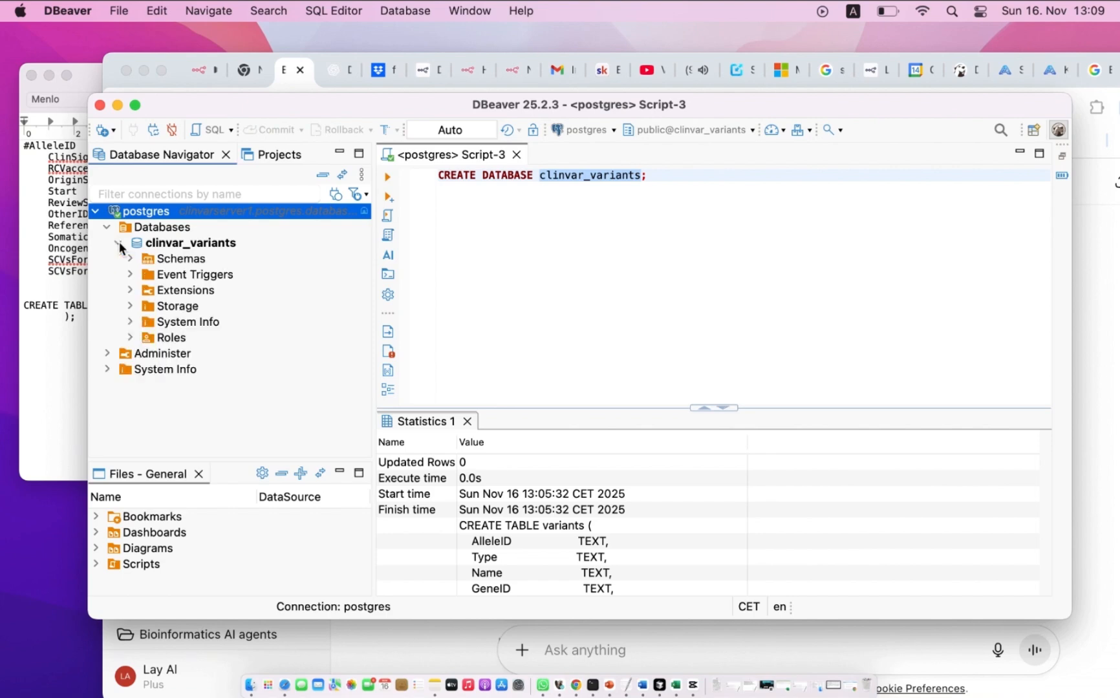
click(119, 244)
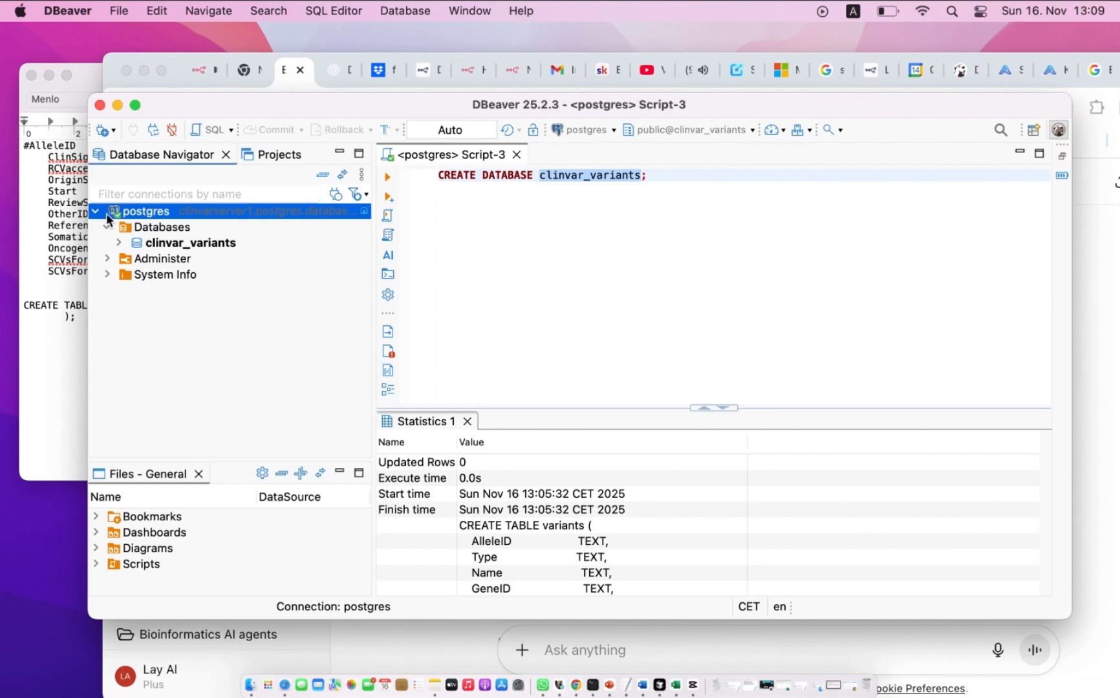
mouse_move(146, 213)
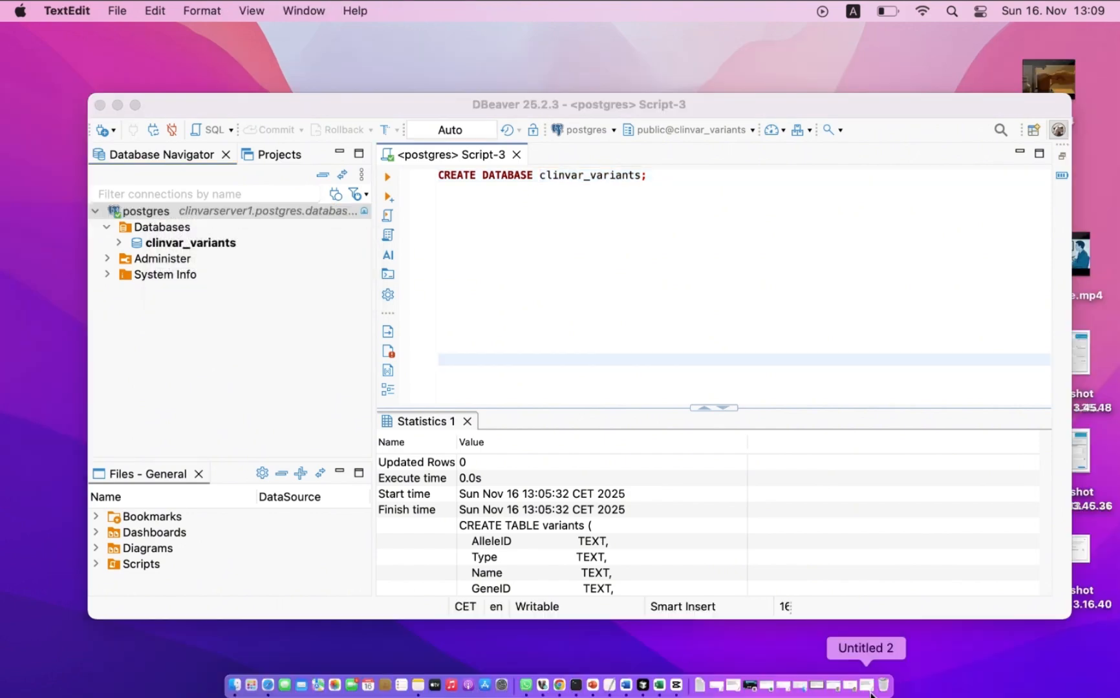
Step: In TextEdit's Untitled 2, write an empty CREATE TABLE variants ( ); skeleton below the column names, with blank lines between the parentheses
click(870, 690)
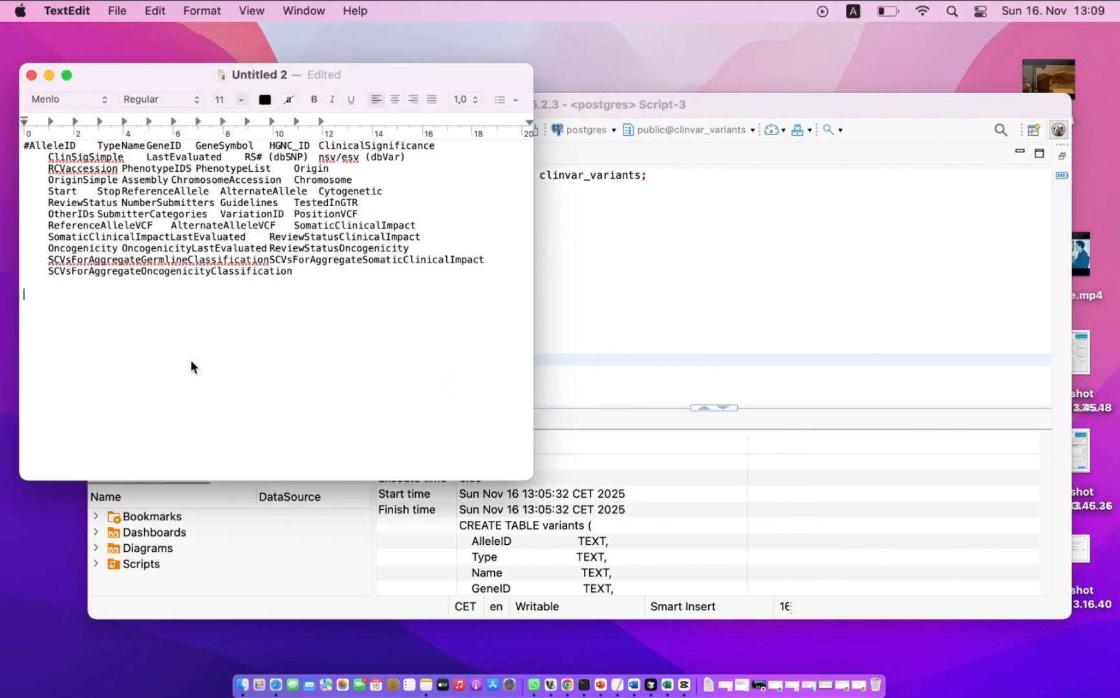
text(CREATE TABLE variants (         );)
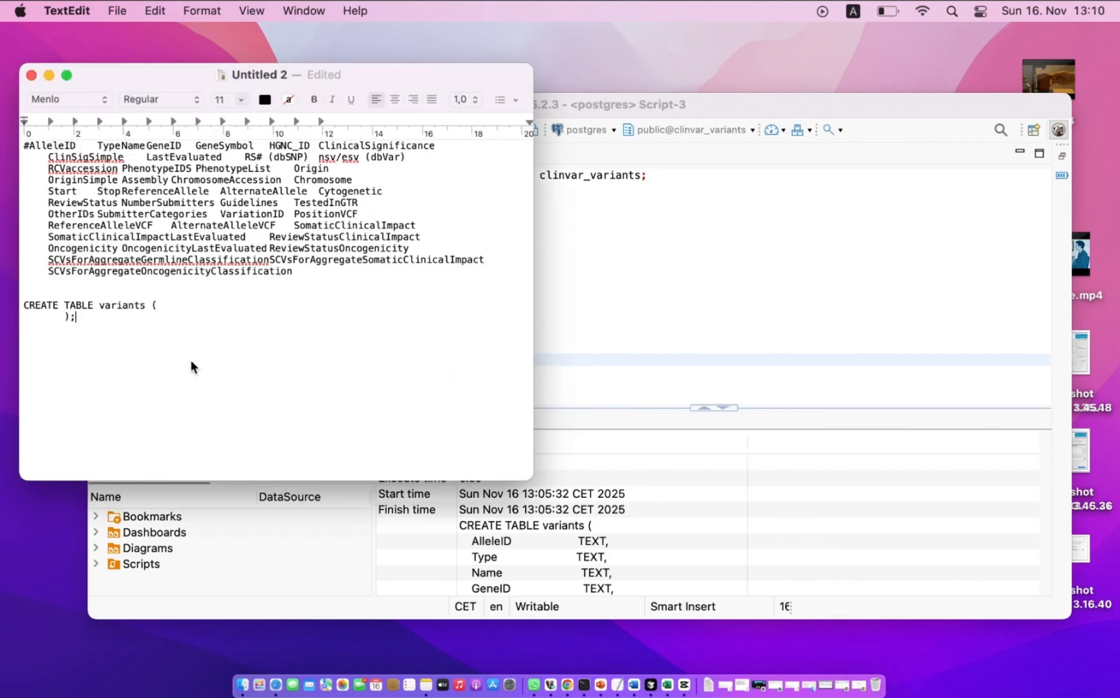
click(165, 307)
key(Return)
key(Return)
Step: Switch to DBeaver and paste the full CREATE TABLE variants statement with its TEXT columns below the CREATE DATABASE line in Script-3
click(672, 278)
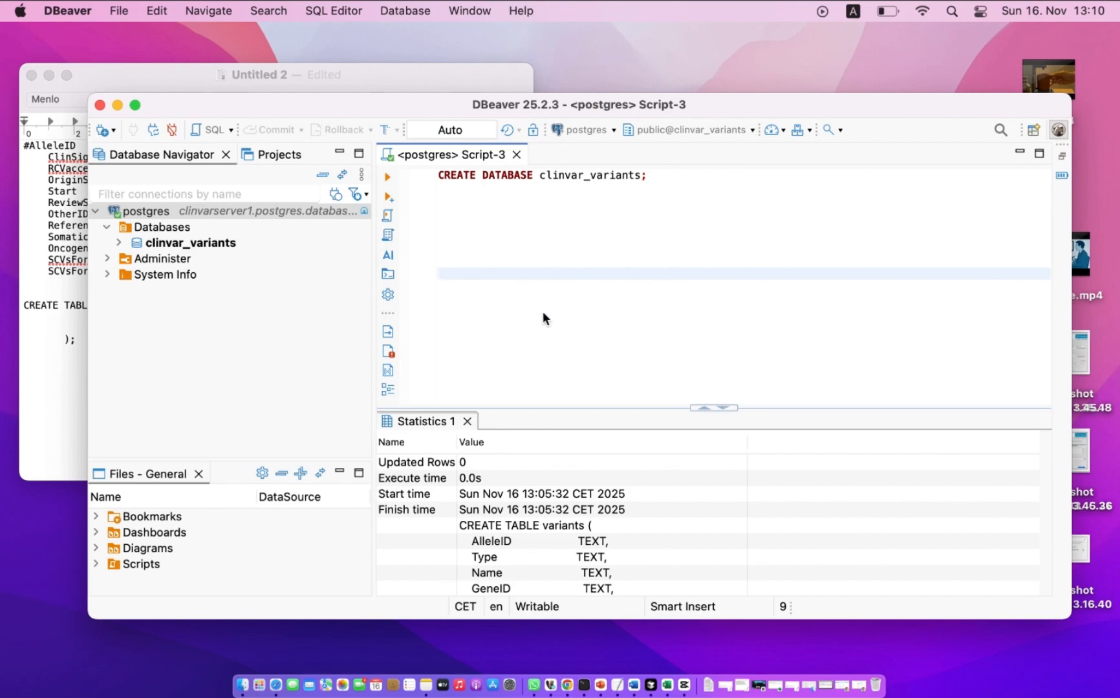
key(super+v)
scroll(539, 312, down, 10)
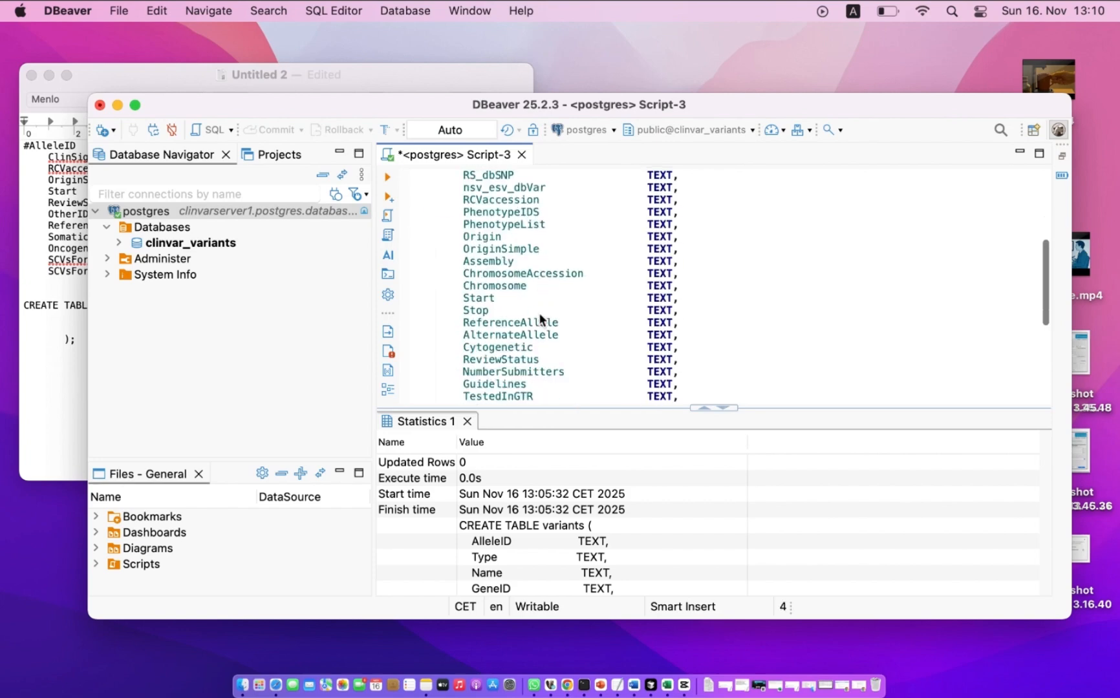
scroll(539, 312, up, 10)
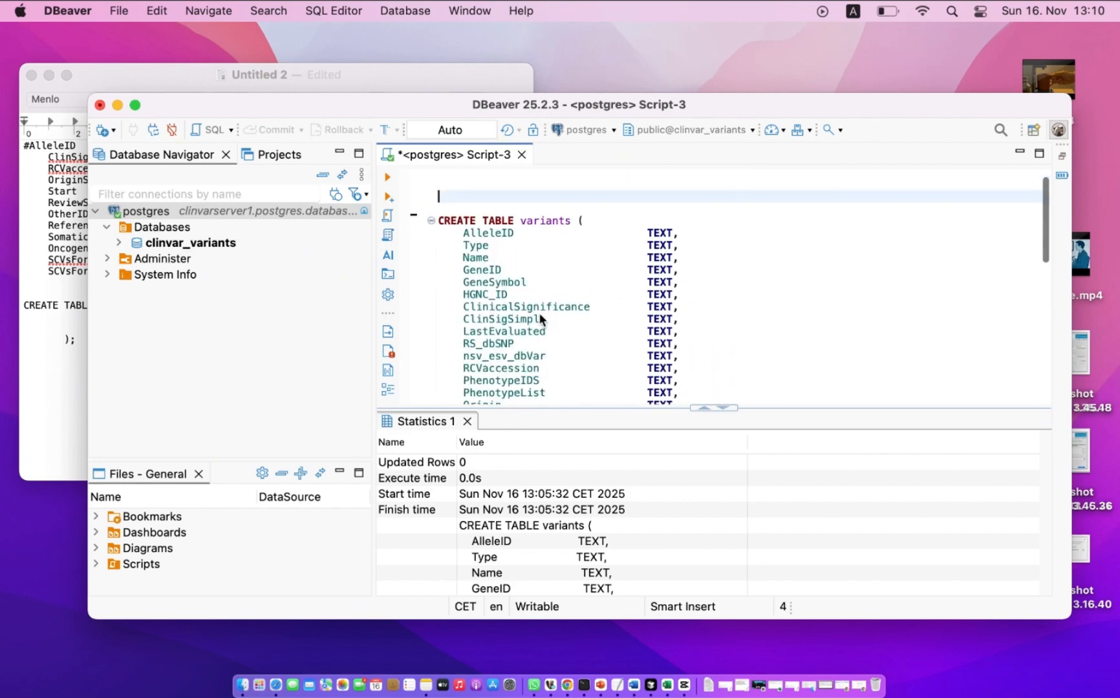
click(439, 216)
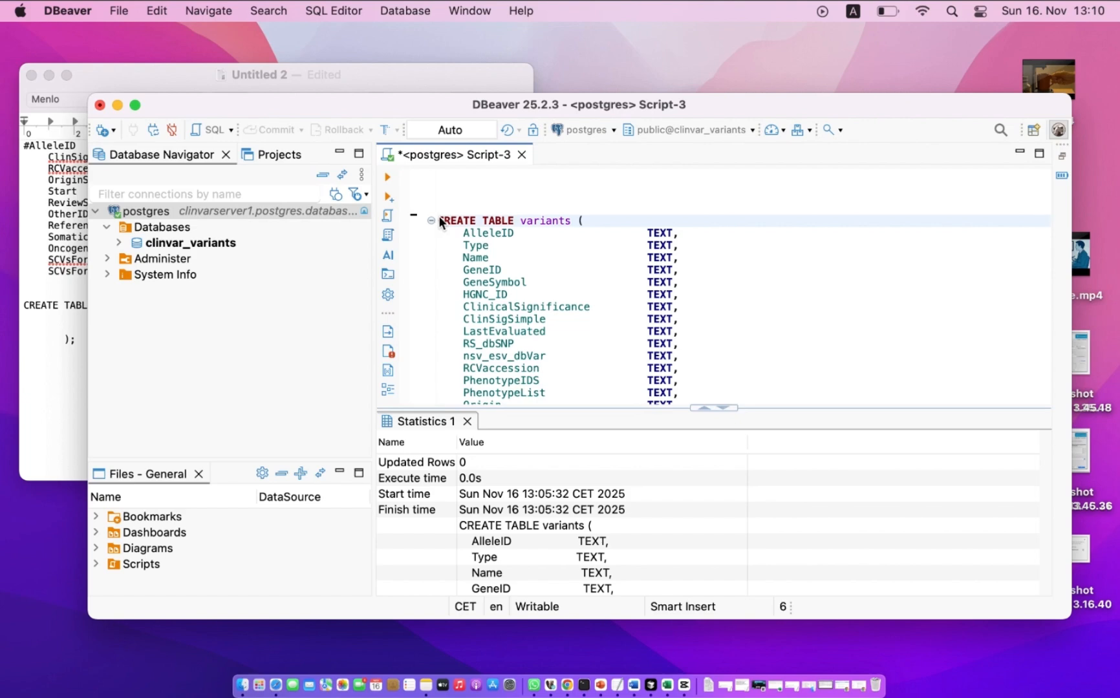
drag(438, 215, 542, 372)
scroll(542, 372, down, 9)
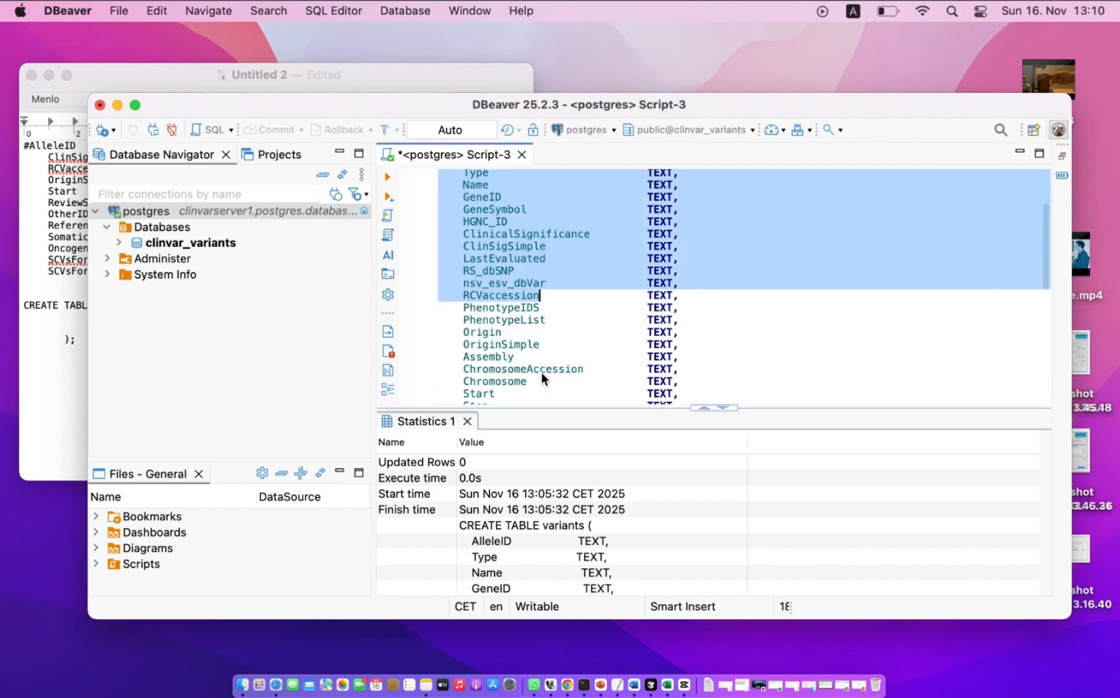
click(660, 210)
scroll(539, 286, up, 10)
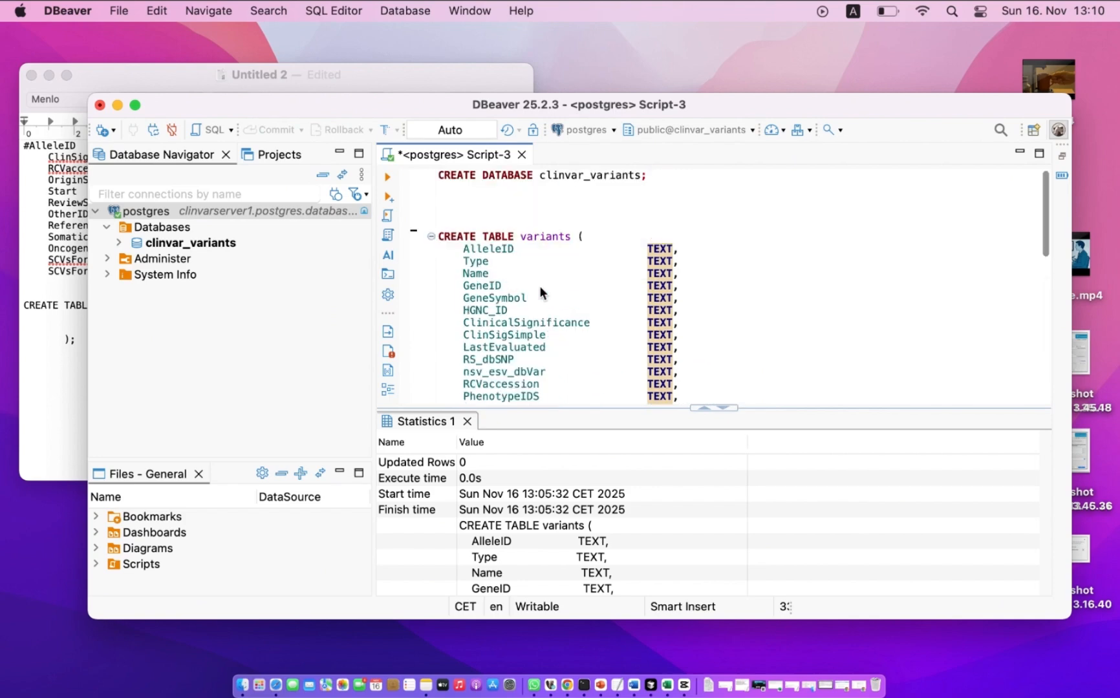
Step: Select the entire CREATE TABLE variants statement, execute it and review its execution statistics
click(451, 211)
drag(443, 218, 505, 505)
scroll(505, 301, up, 10)
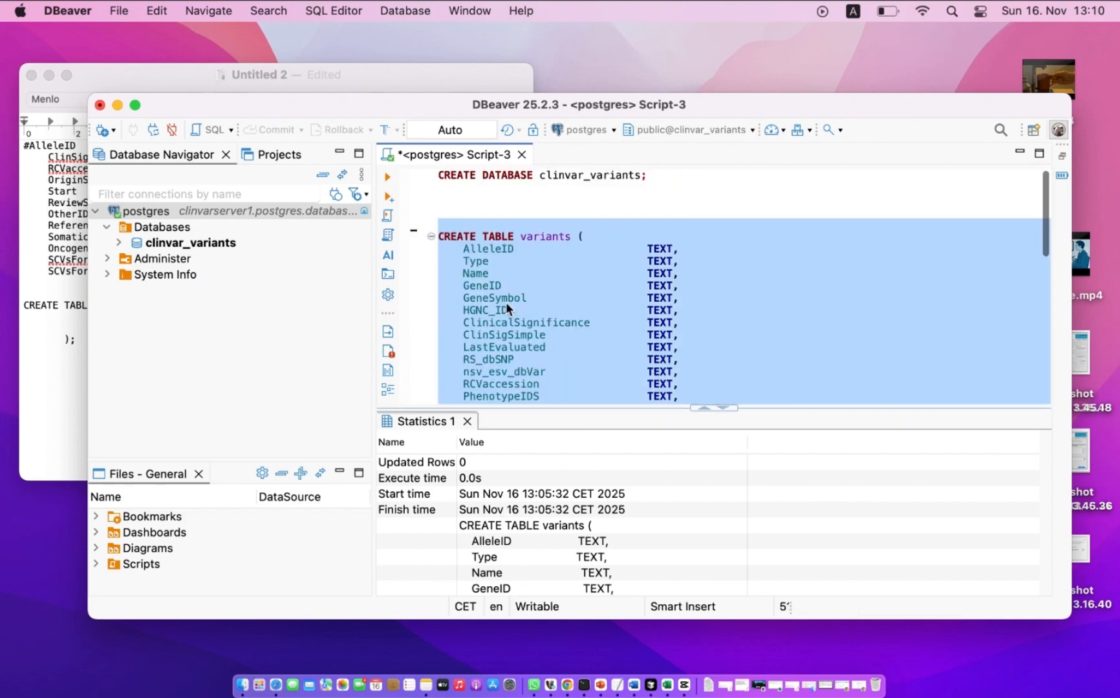
click(387, 176)
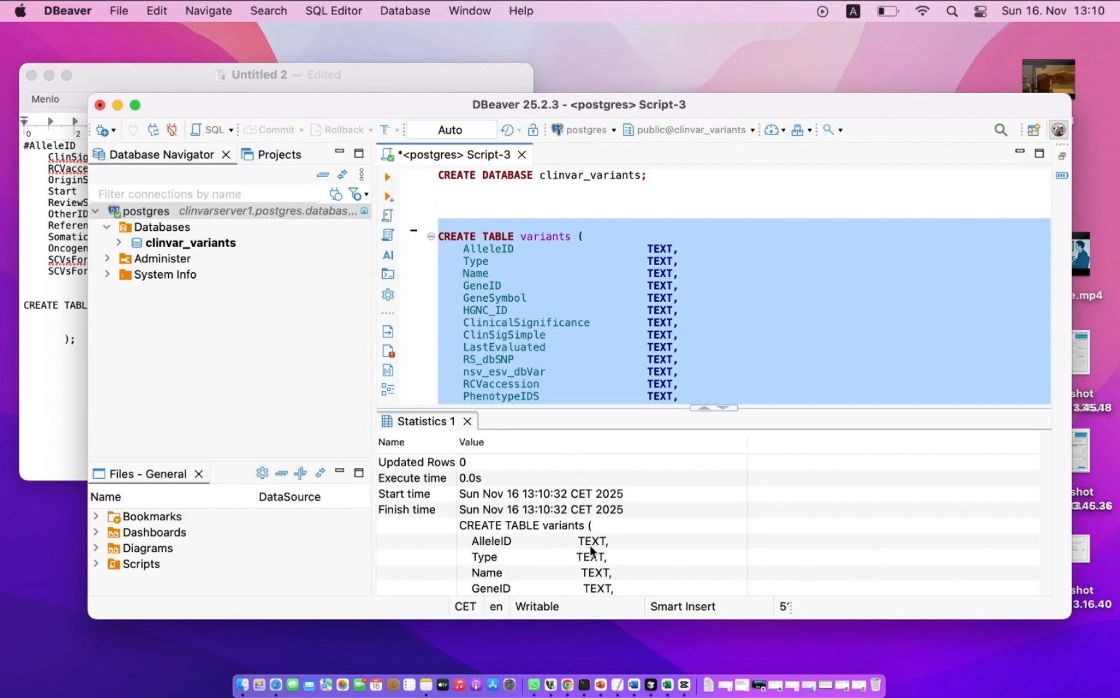
scroll(589, 545, down, 2)
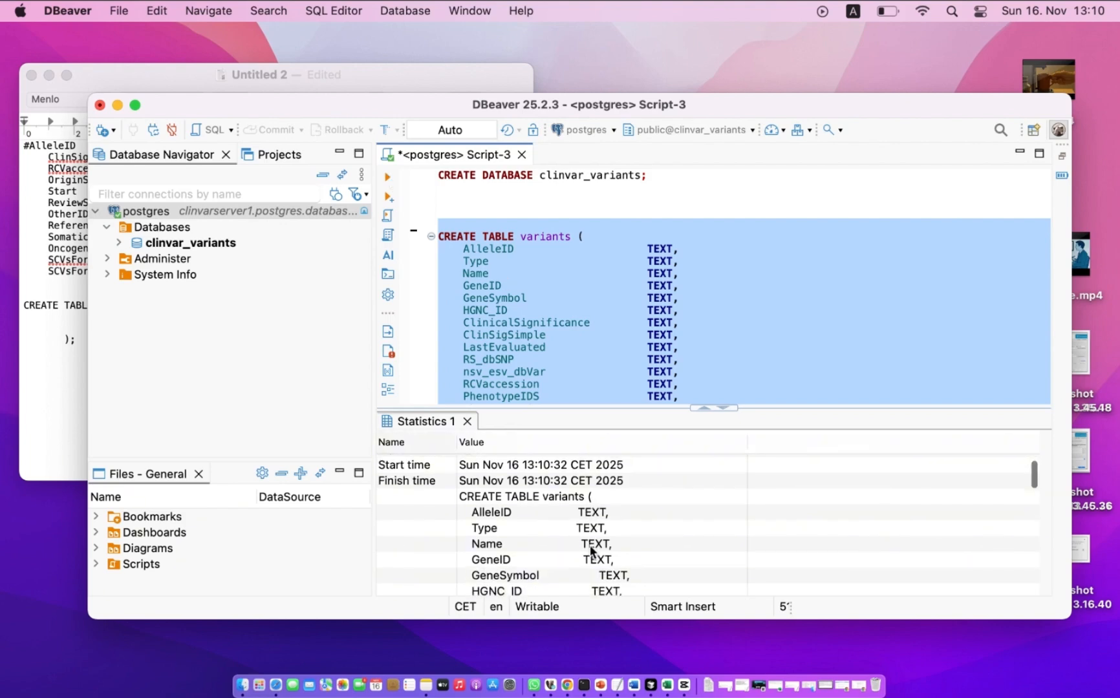
scroll(590, 545, up, 2)
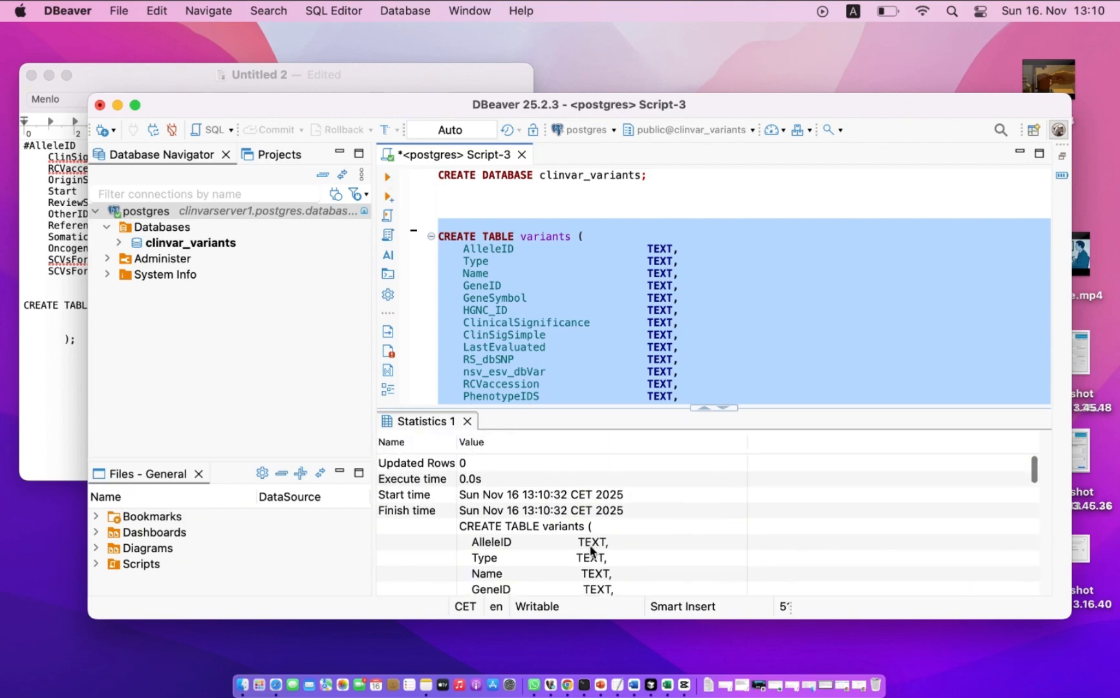
Step: Execute the CREATE TABLE variants statement again to check whether the table already exists
click(386, 177)
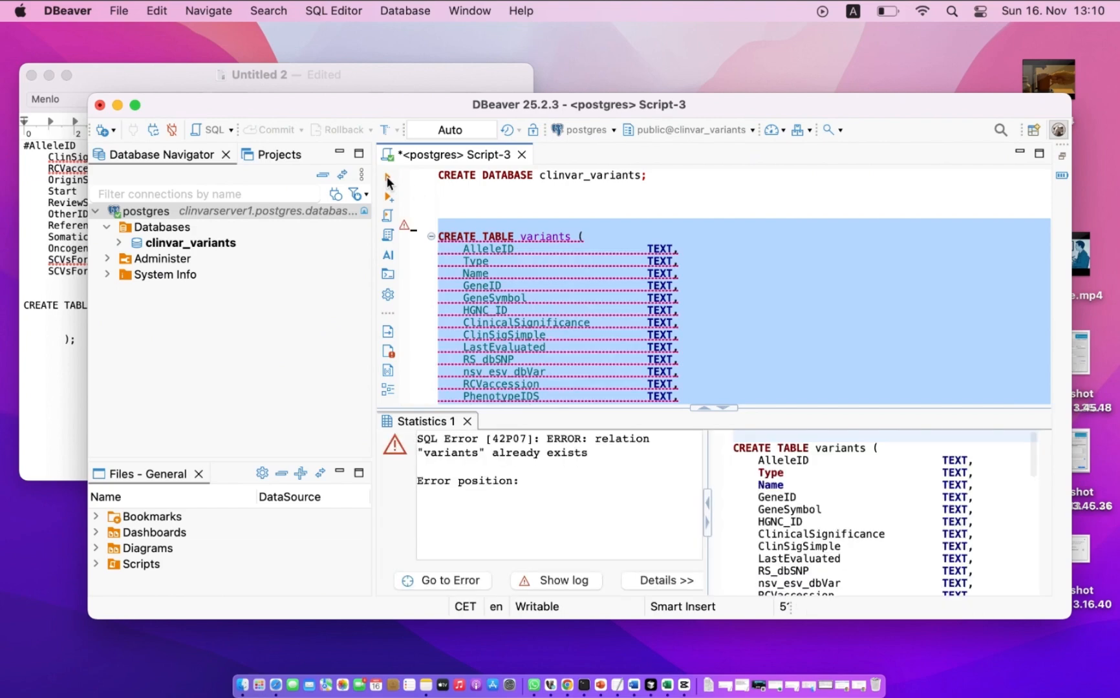
double_click(460, 453)
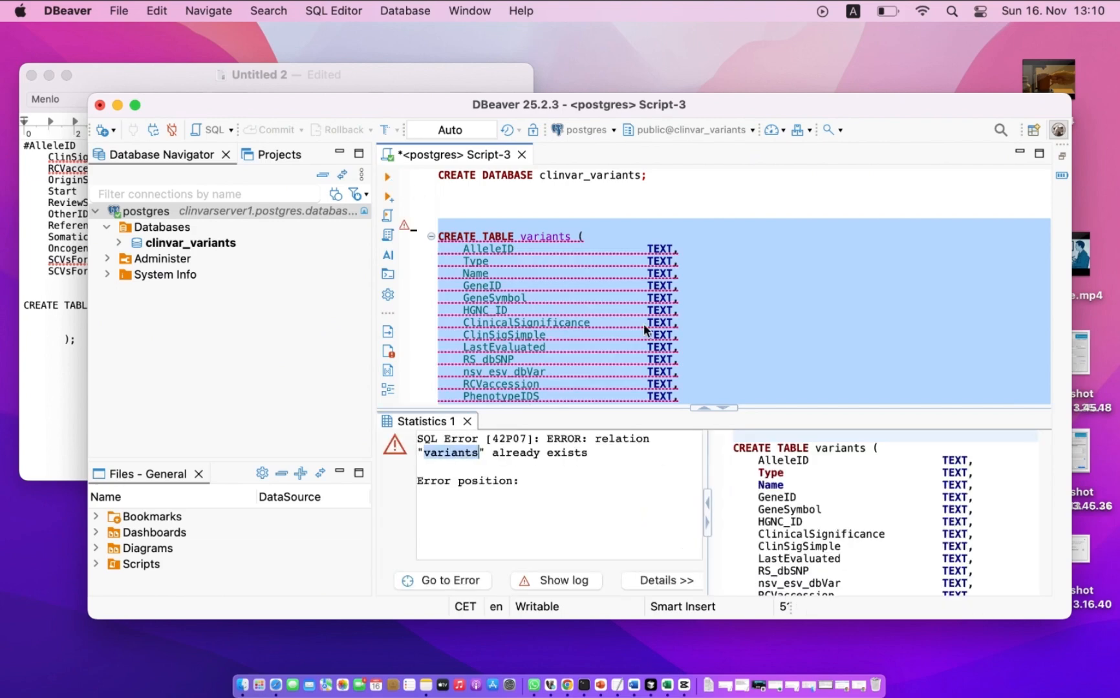
click(582, 230)
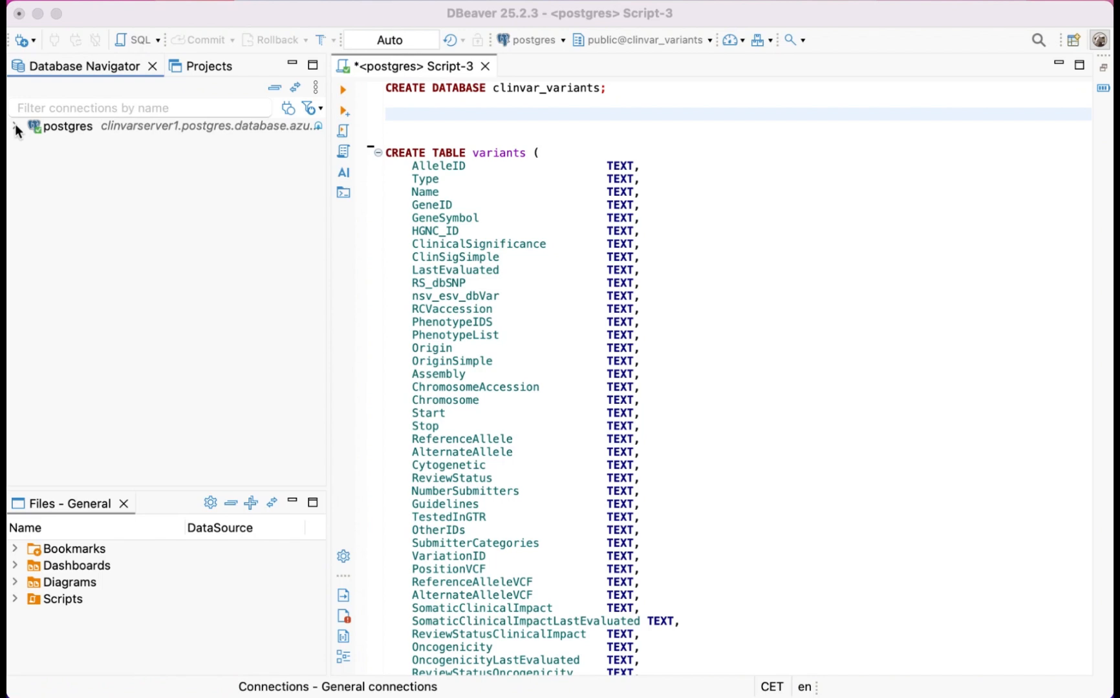
Step: Expand the postgres connection through clinvar_variants and its public schema to its tables, and select the variants table
click(15, 128)
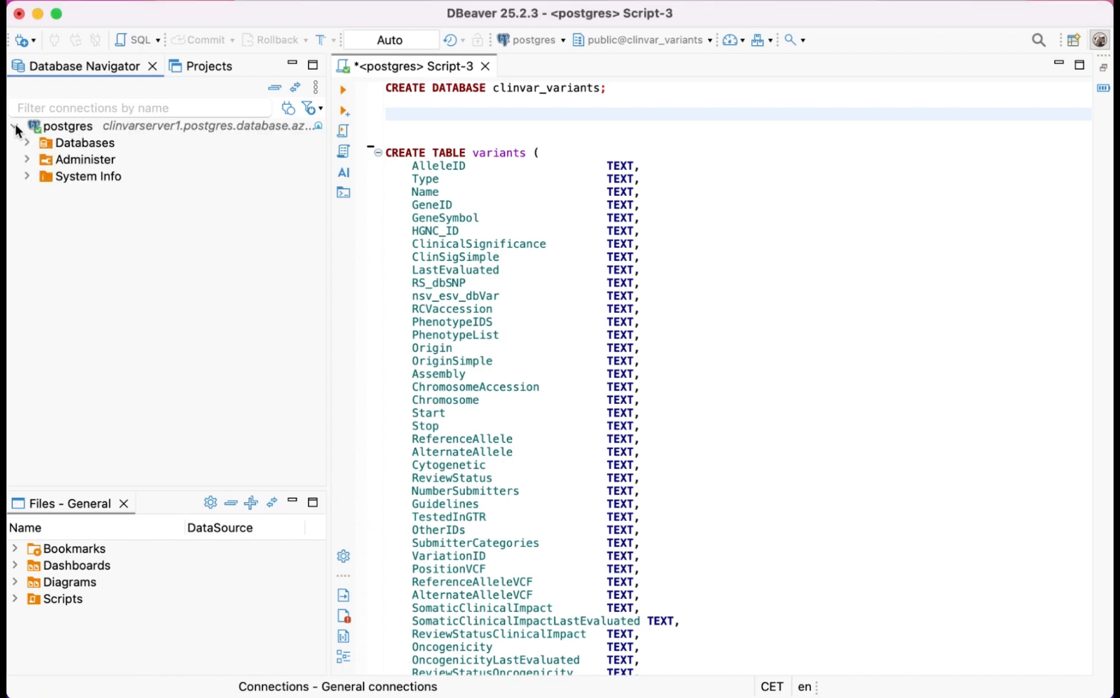
click(28, 143)
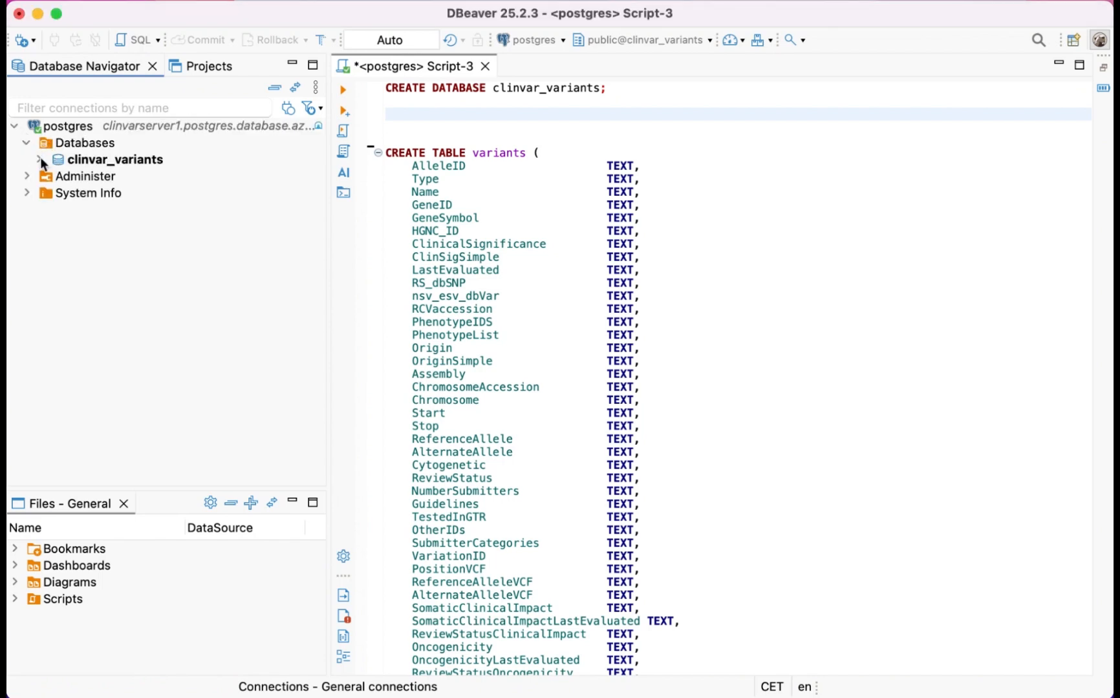
click(39, 160)
click(54, 177)
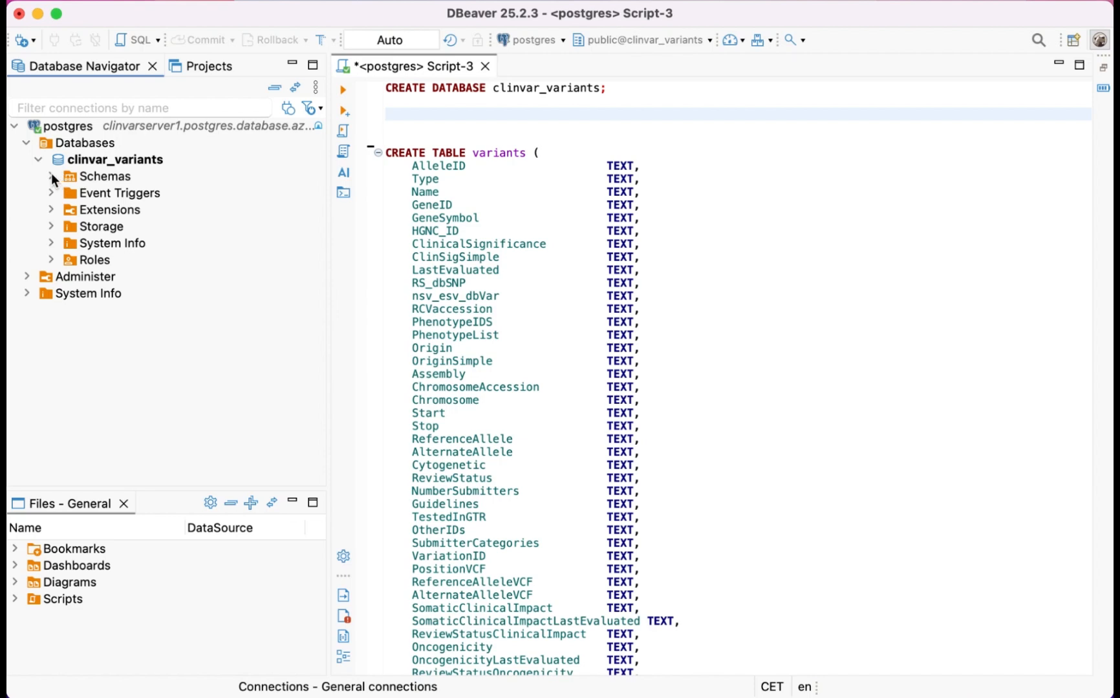
click(62, 193)
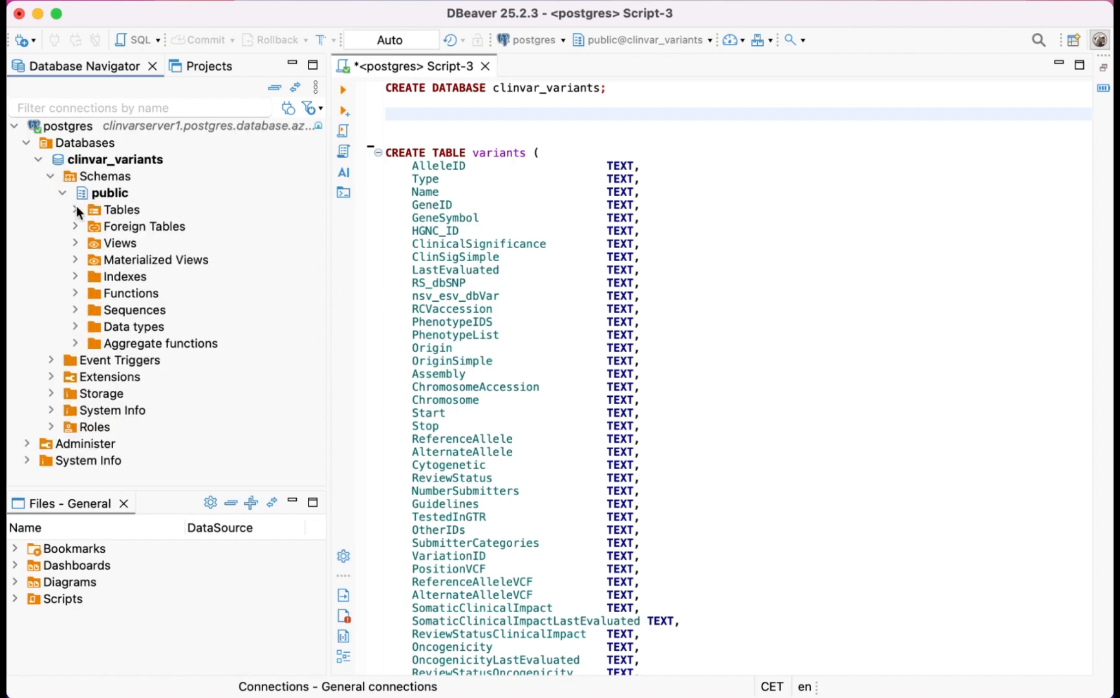
click(76, 210)
click(126, 227)
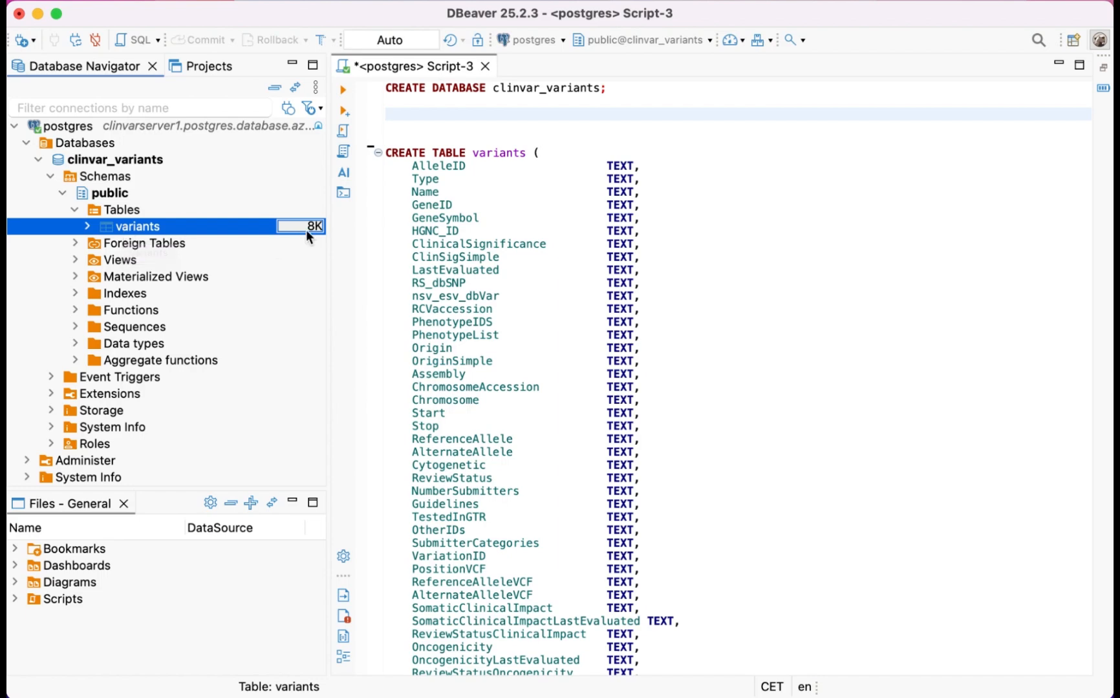
Step: Start a CSV import into the variants table with variant_summary.txt from Downloads as the input file
right_click(145, 228)
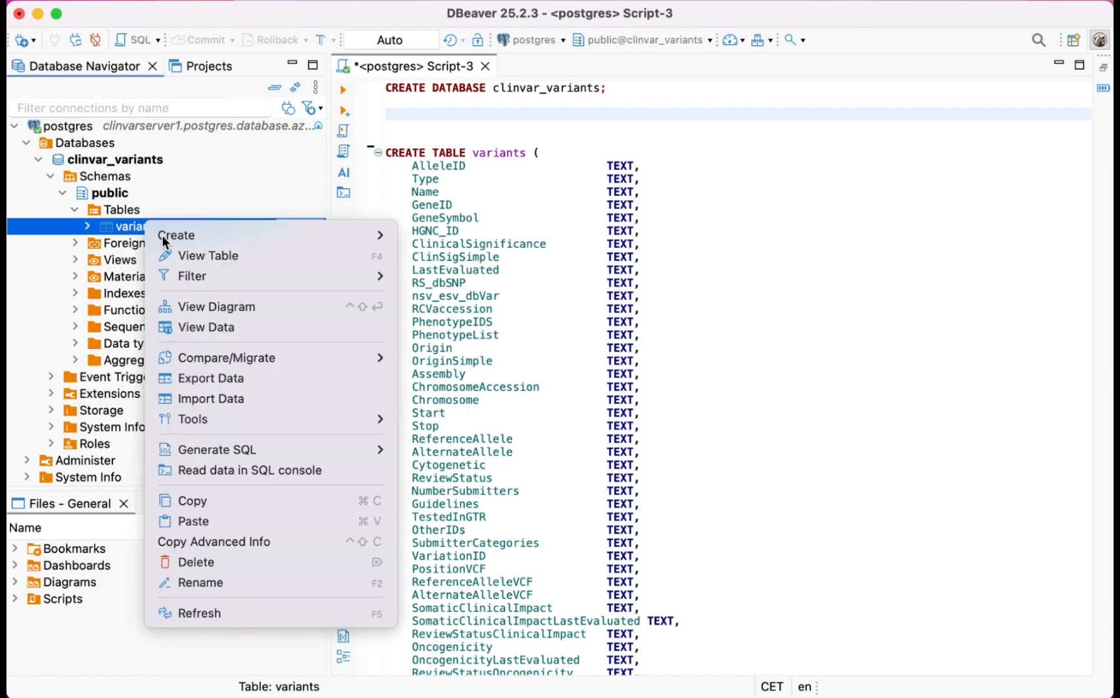
click(217, 398)
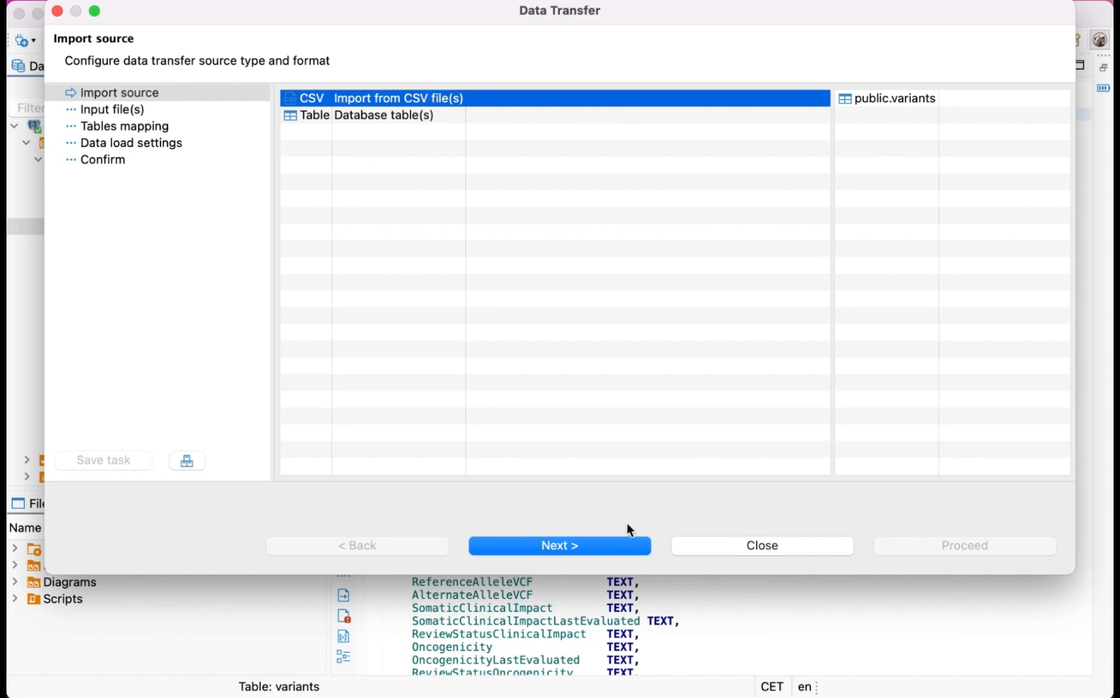
click(590, 543)
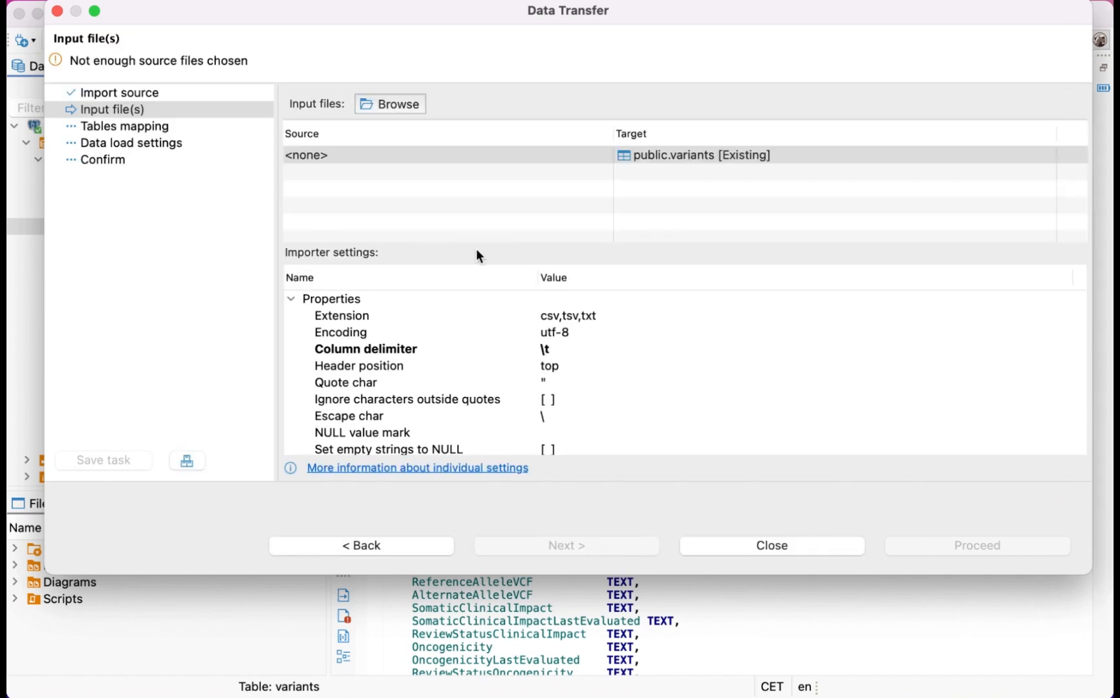
click(391, 108)
double_click(397, 210)
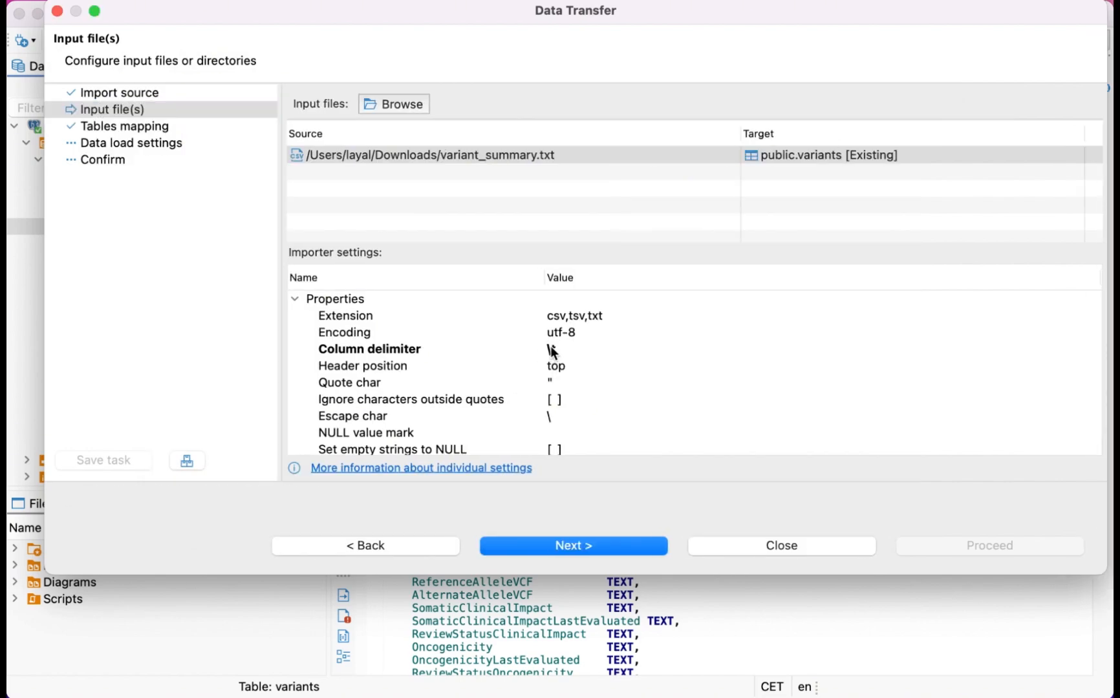
Step: Check the importer's column delimiter and encoding settings, and proceed to the table mapping
click(554, 350)
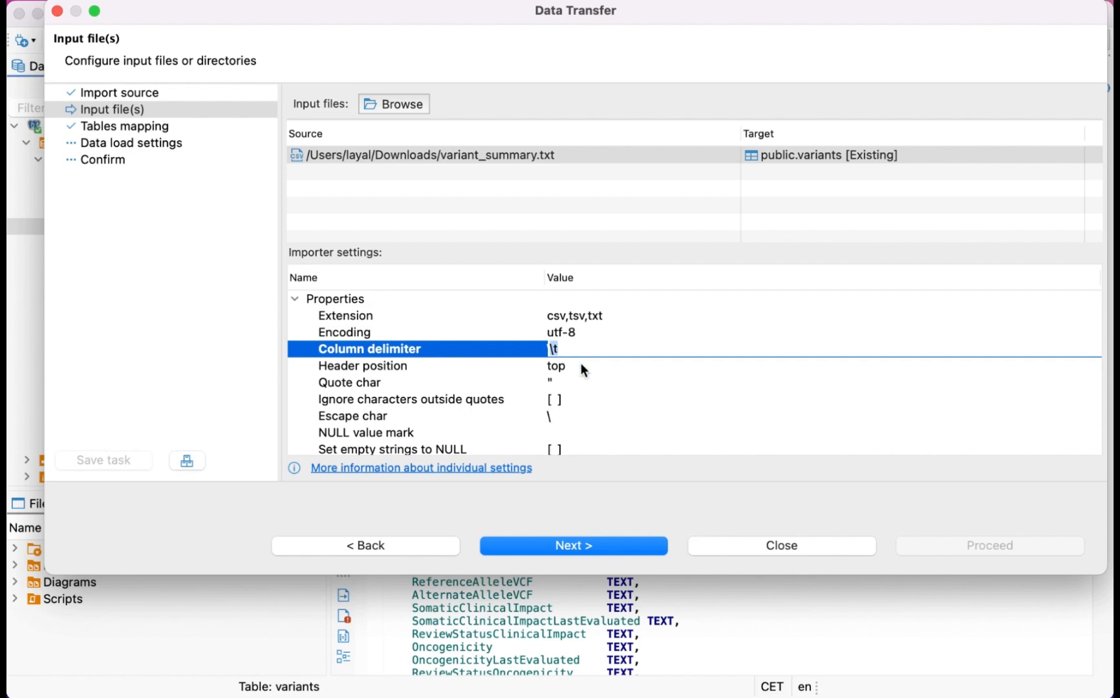
key(Up)
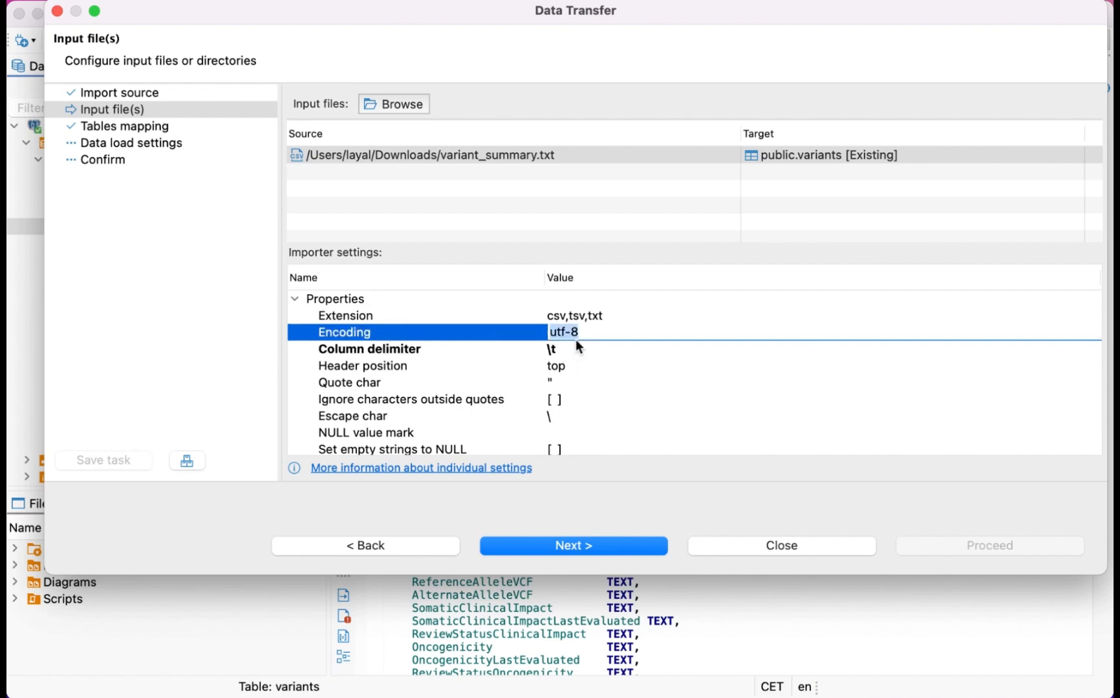
key(Down)
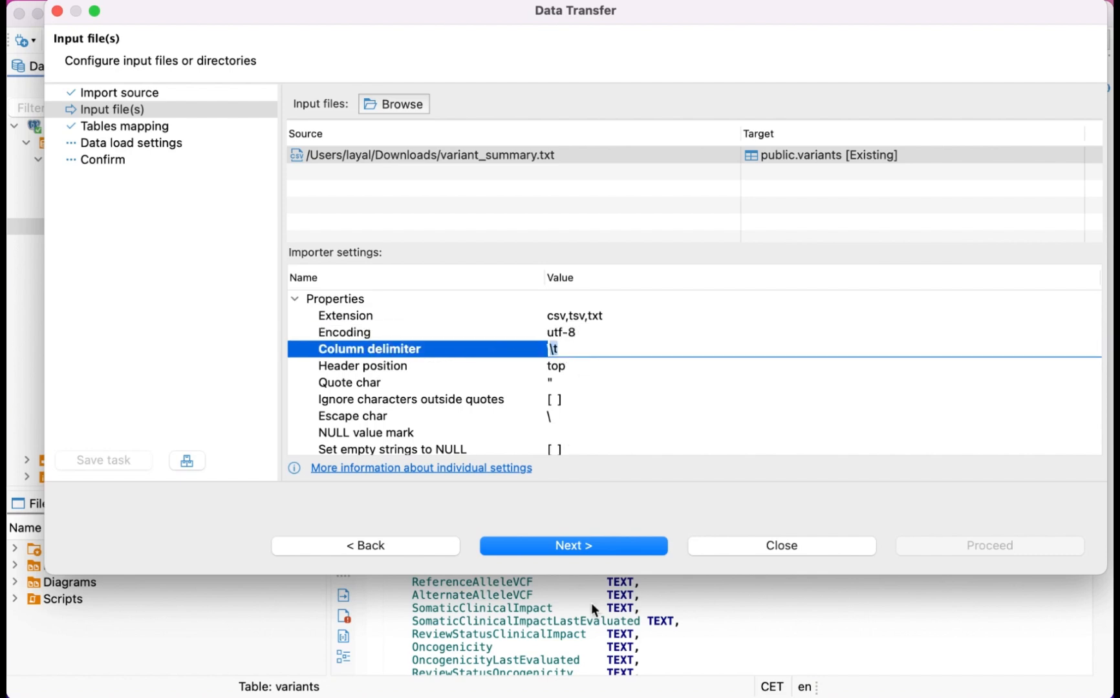
click(571, 545)
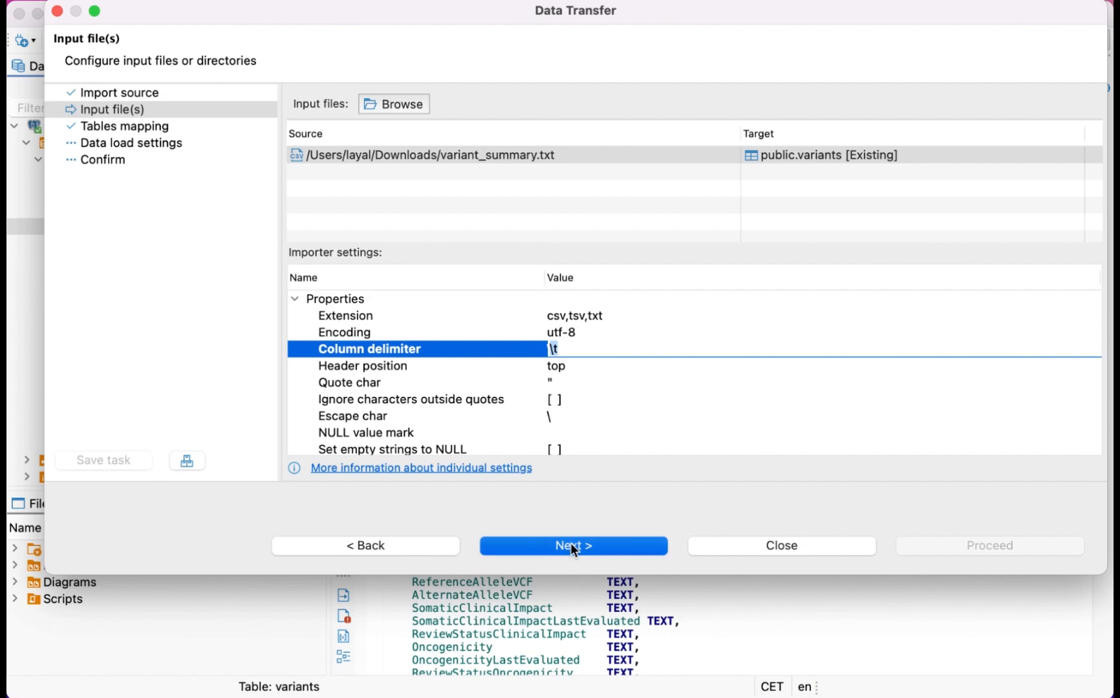
Step: Examine how all variant_summary.txt columns map to the variants table, and close the import without running it
click(295, 153)
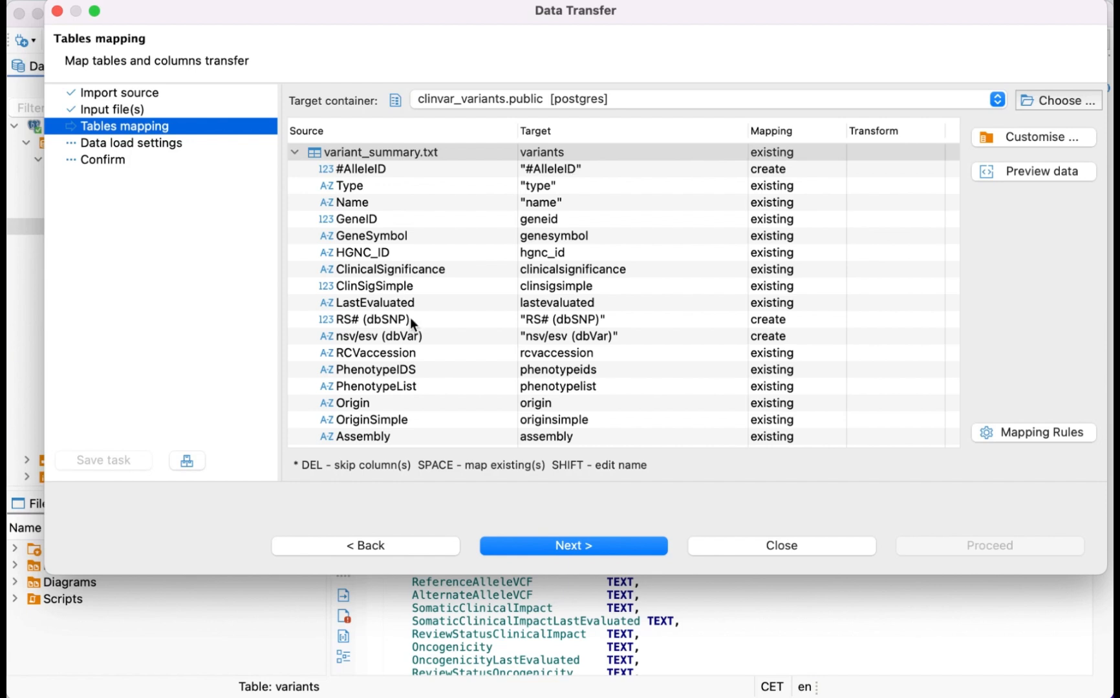
click(271, 614)
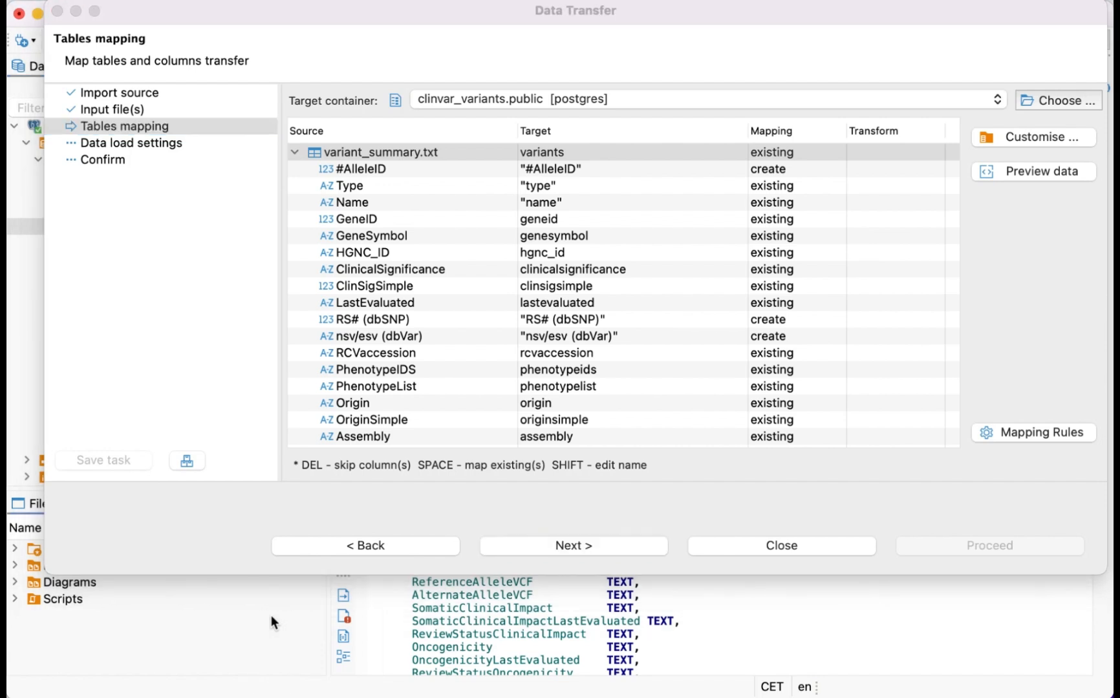
click(457, 91)
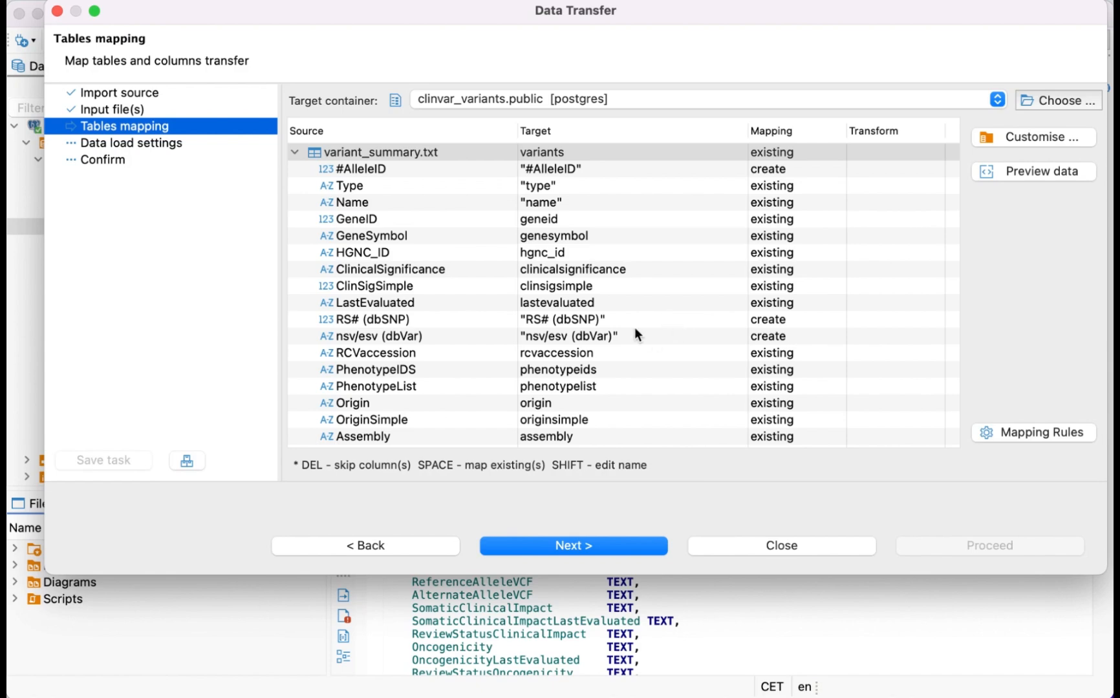
scroll(659, 346, down, 10)
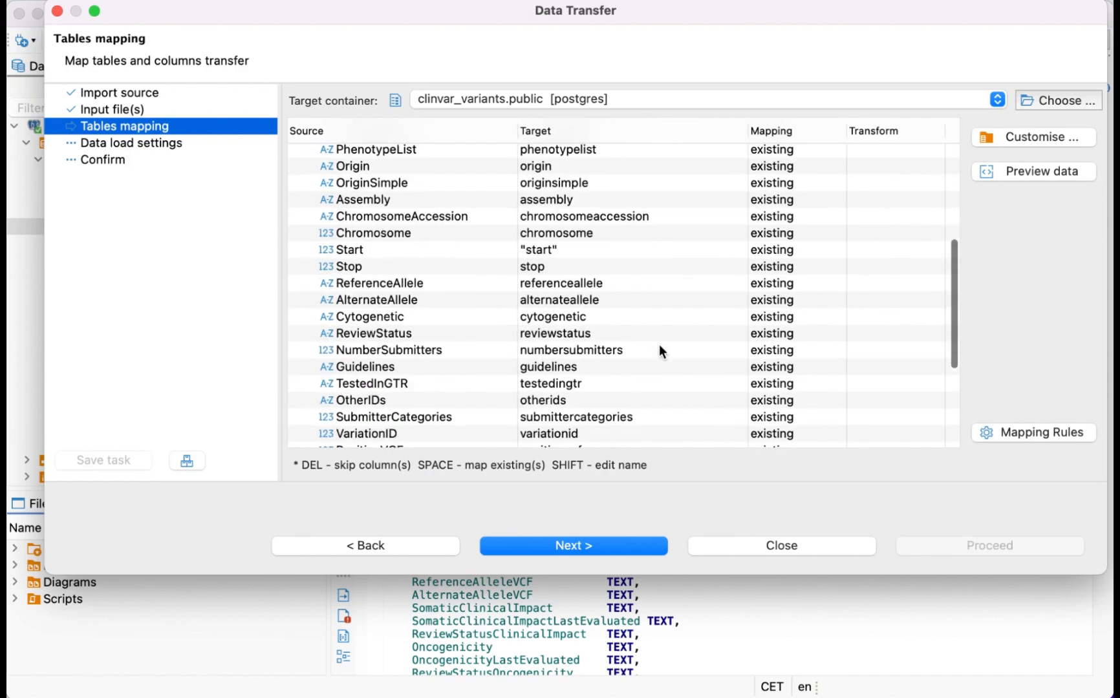
scroll(659, 351, down, 3)
scroll(658, 350, up, 10)
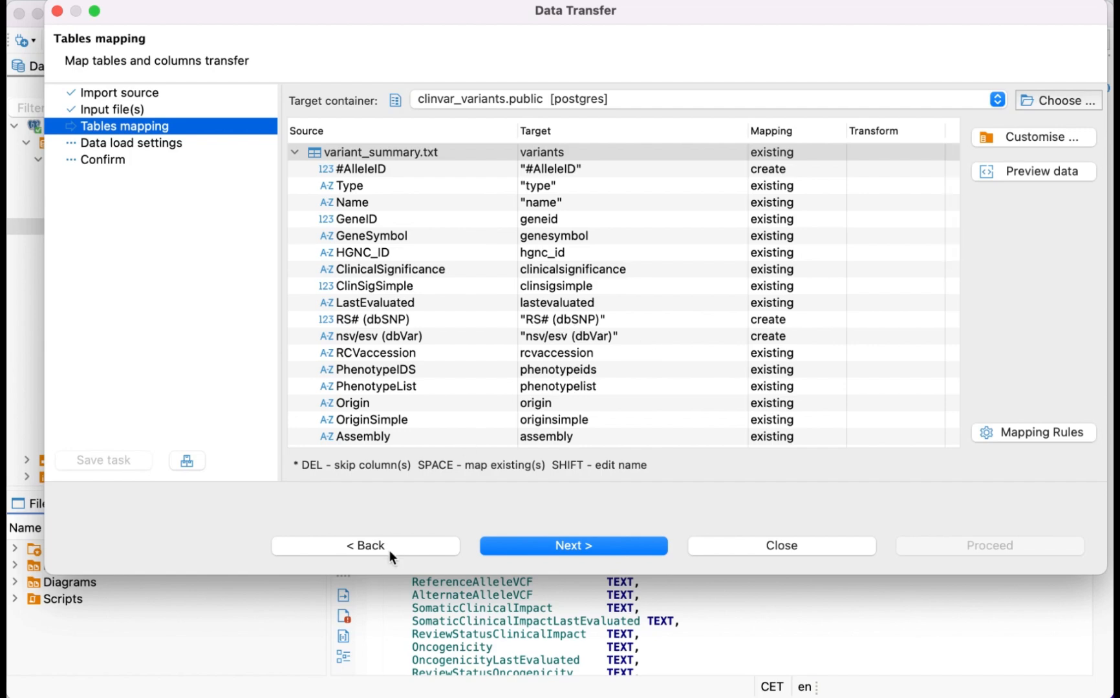
click(795, 545)
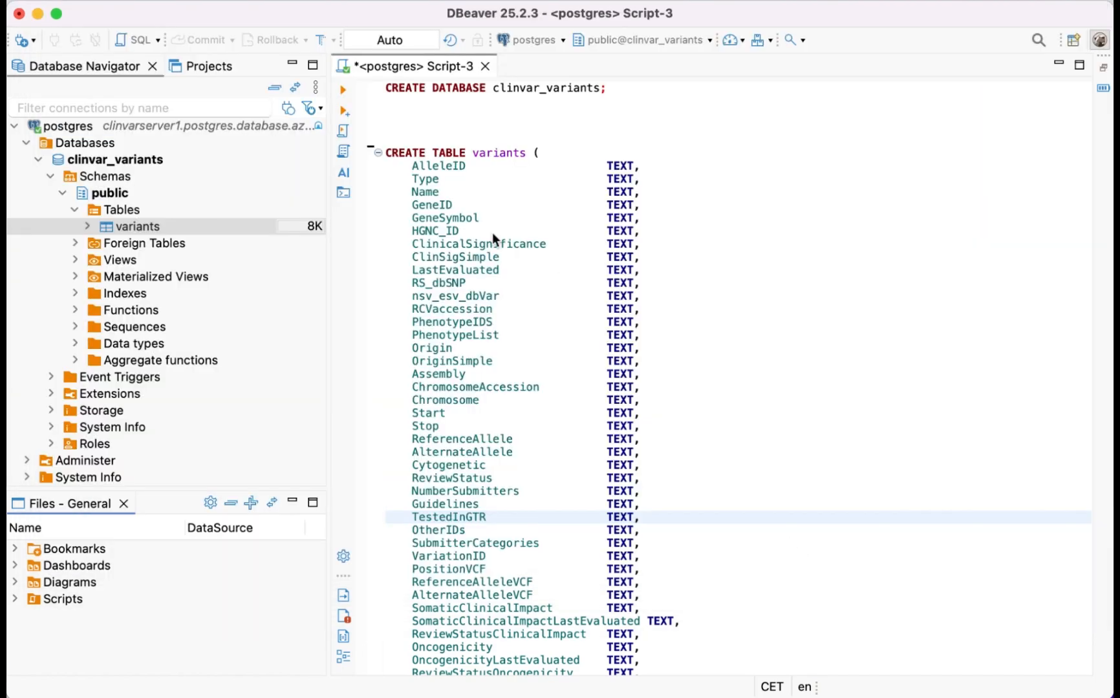
Step: Check the AlleleID and RS_dbSNP column names in the CREATE TABLE statement and copy the nsv_esv_dbVar name
drag(401, 150, 518, 395)
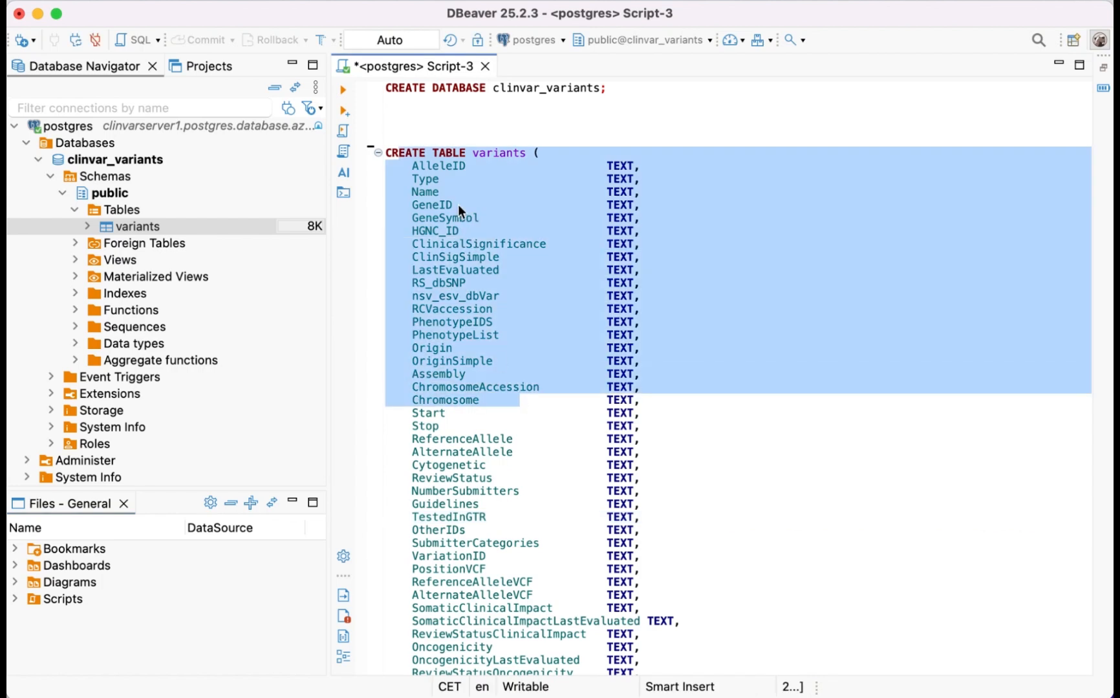
click(439, 171)
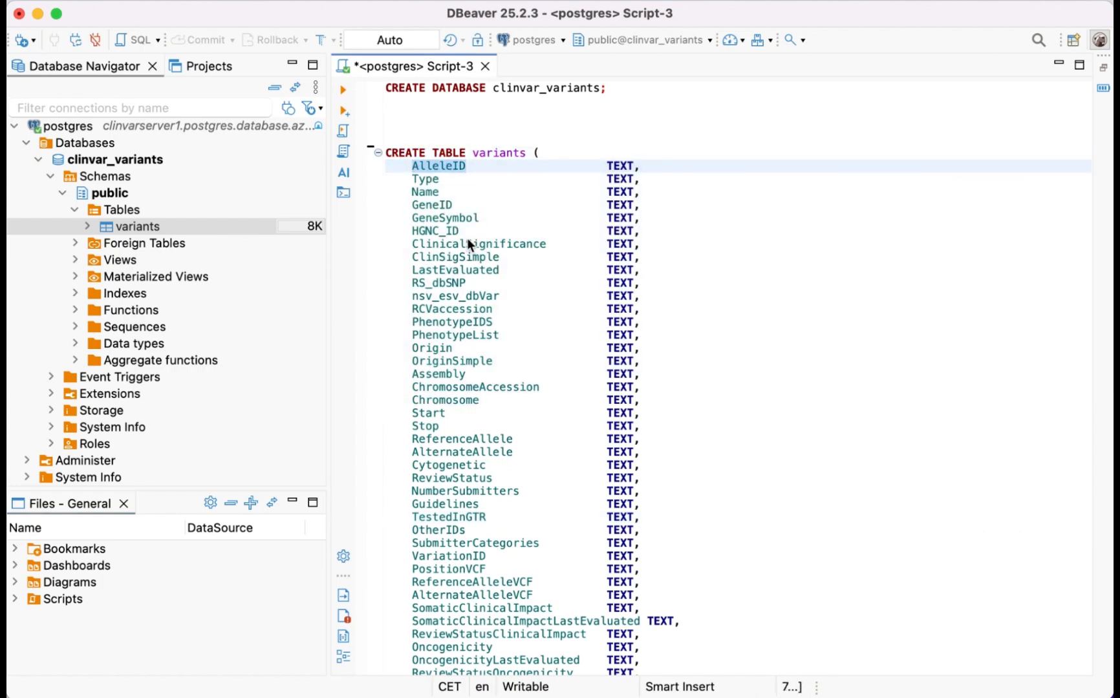
click(411, 284)
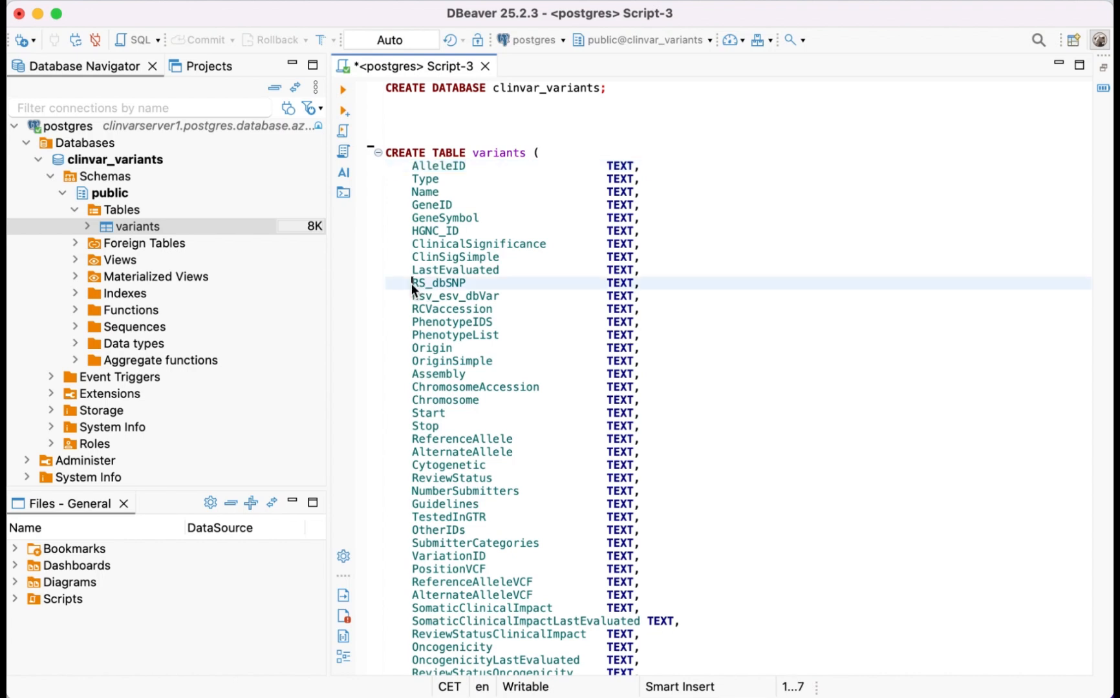
drag(411, 283, 454, 289)
drag(501, 296, 413, 294)
key(super+c)
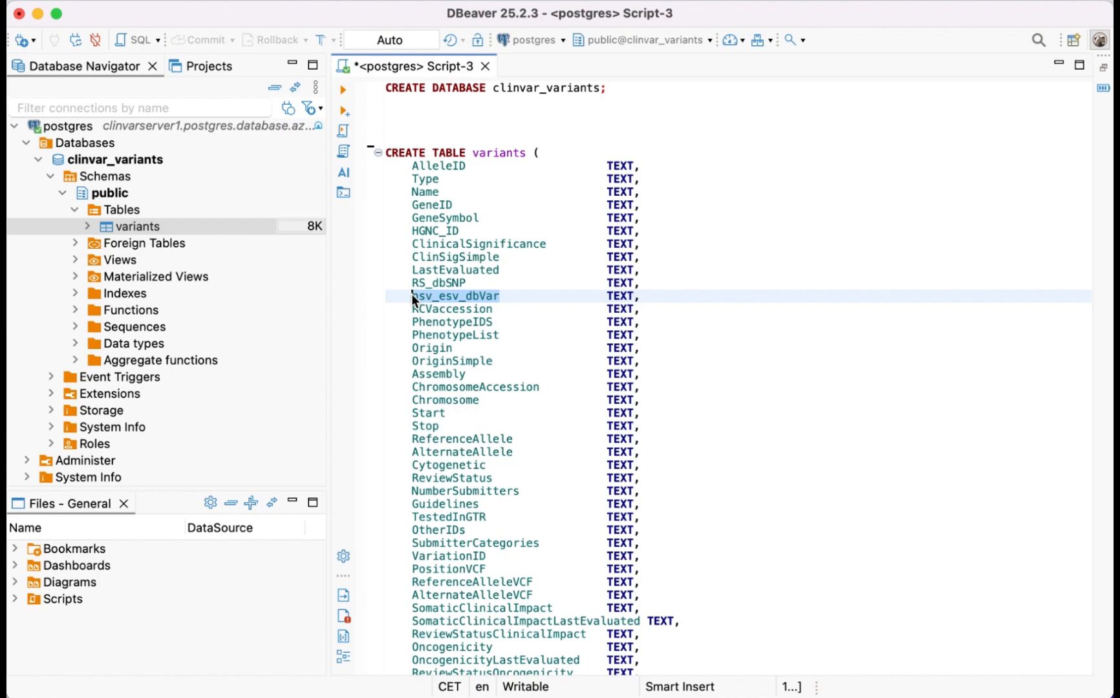
click(412, 347)
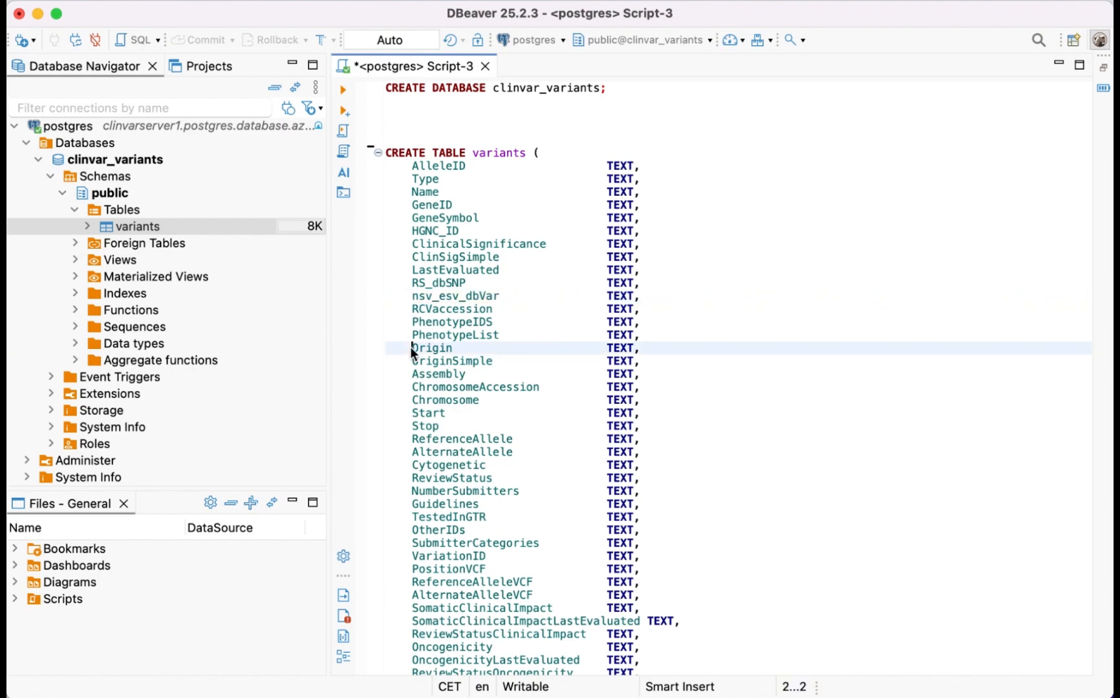
Step: Set up a new CSV import into the variants table from variant_summary.txt and proceed to the table mapping
right_click(119, 226)
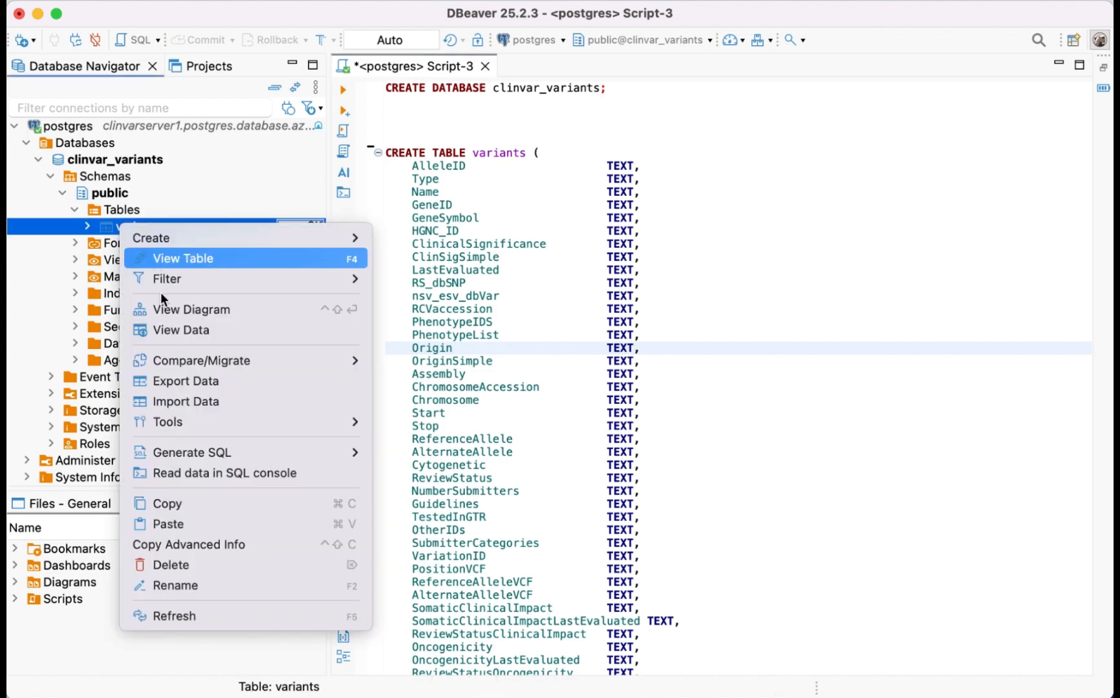
click(206, 398)
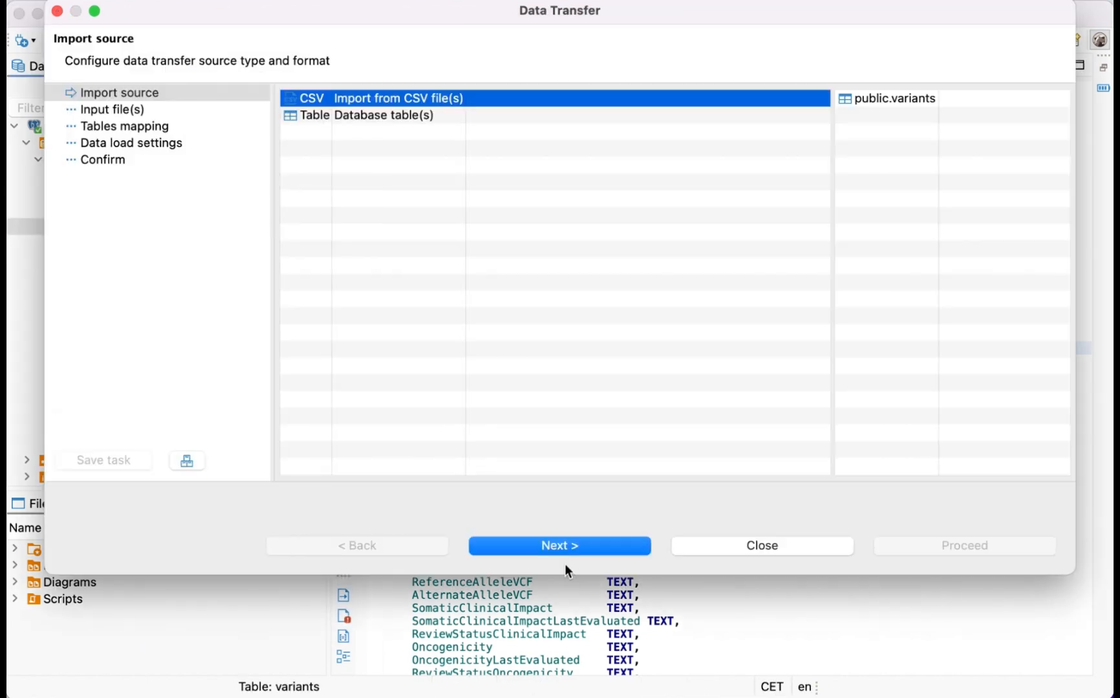
click(592, 550)
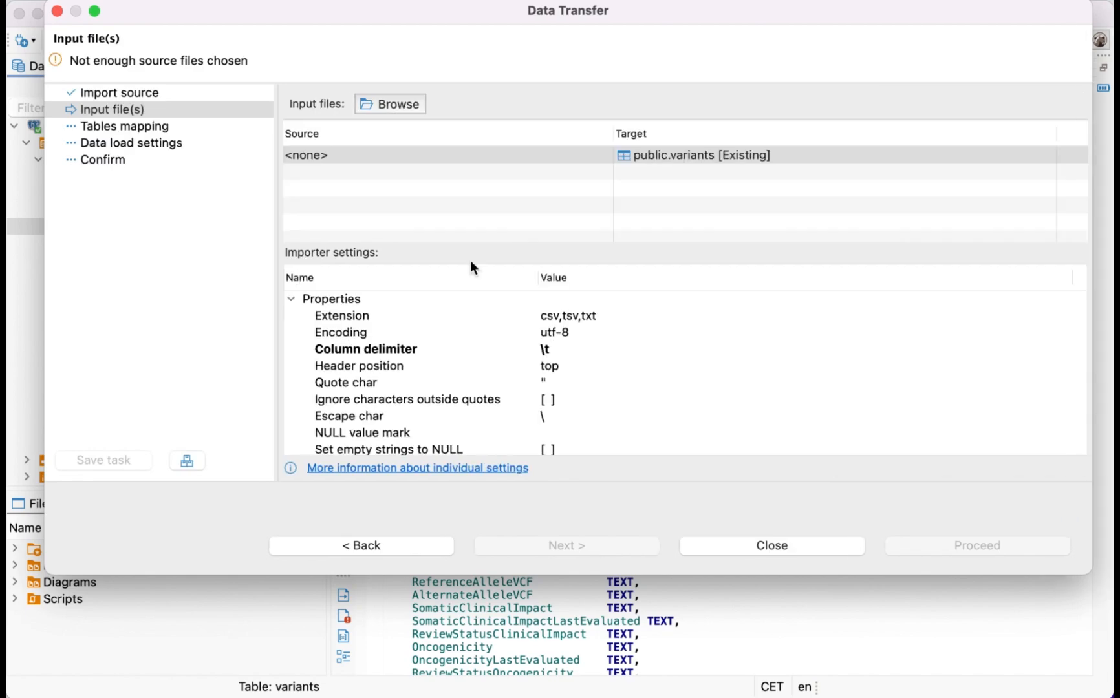
click(415, 109)
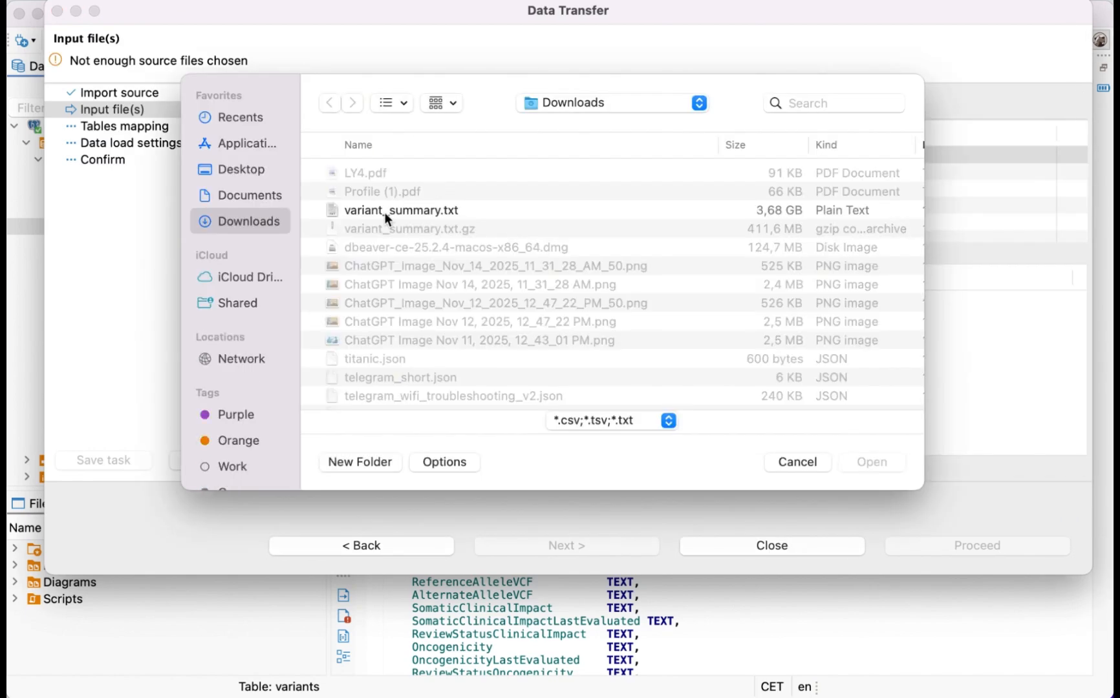
click(384, 214)
click(871, 462)
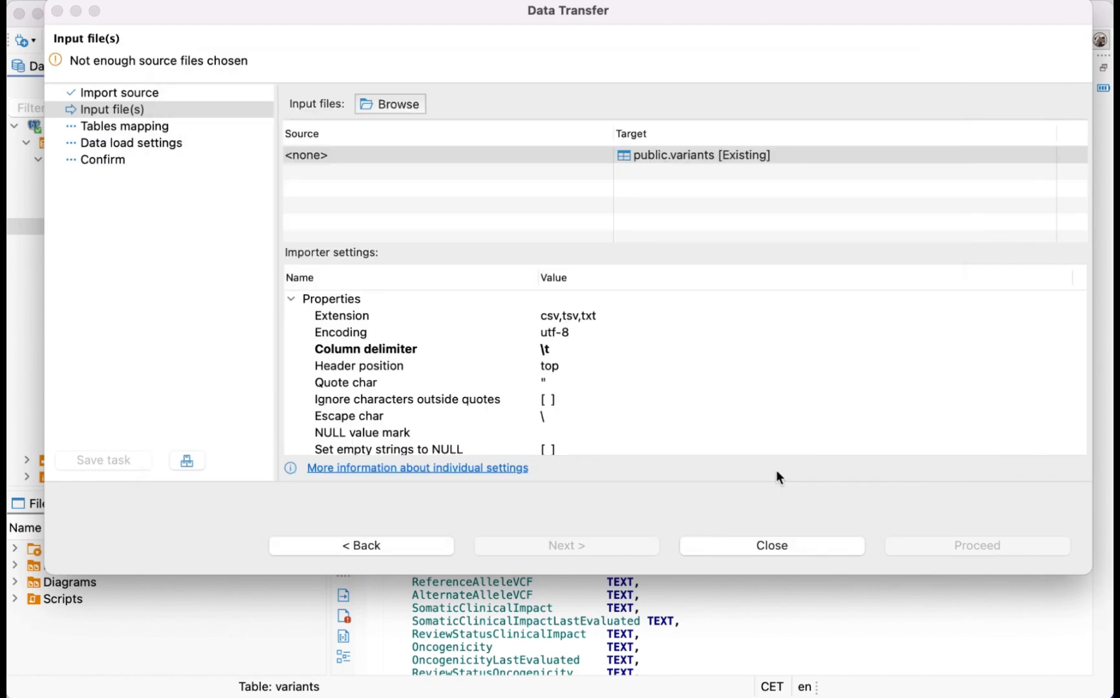
click(627, 539)
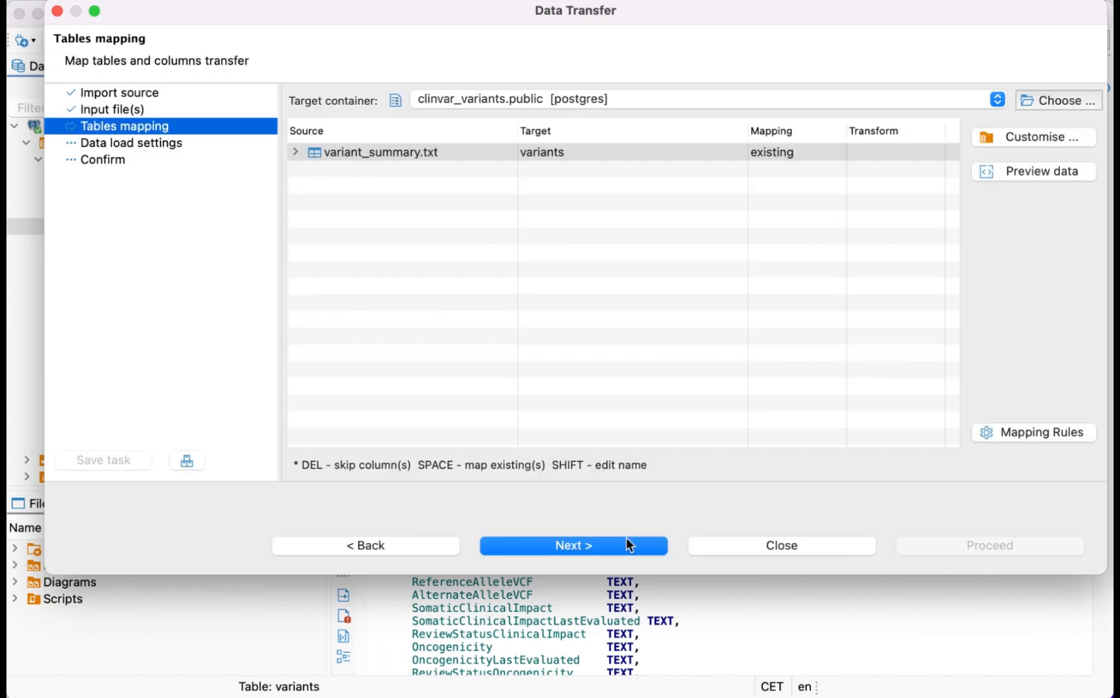
Step: In the variant_summary.txt mapping, set the target of #AlleleID to AlleleID and of nsv/esv (dbVar) to nsv_esv_dbVar
click(294, 153)
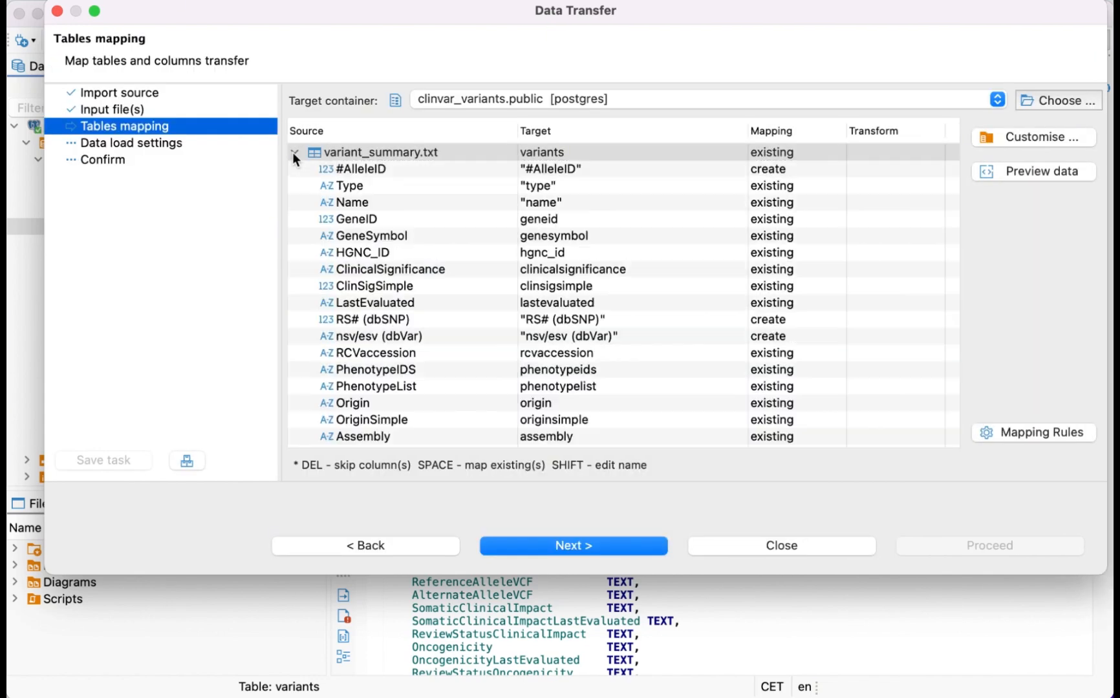
click(536, 166)
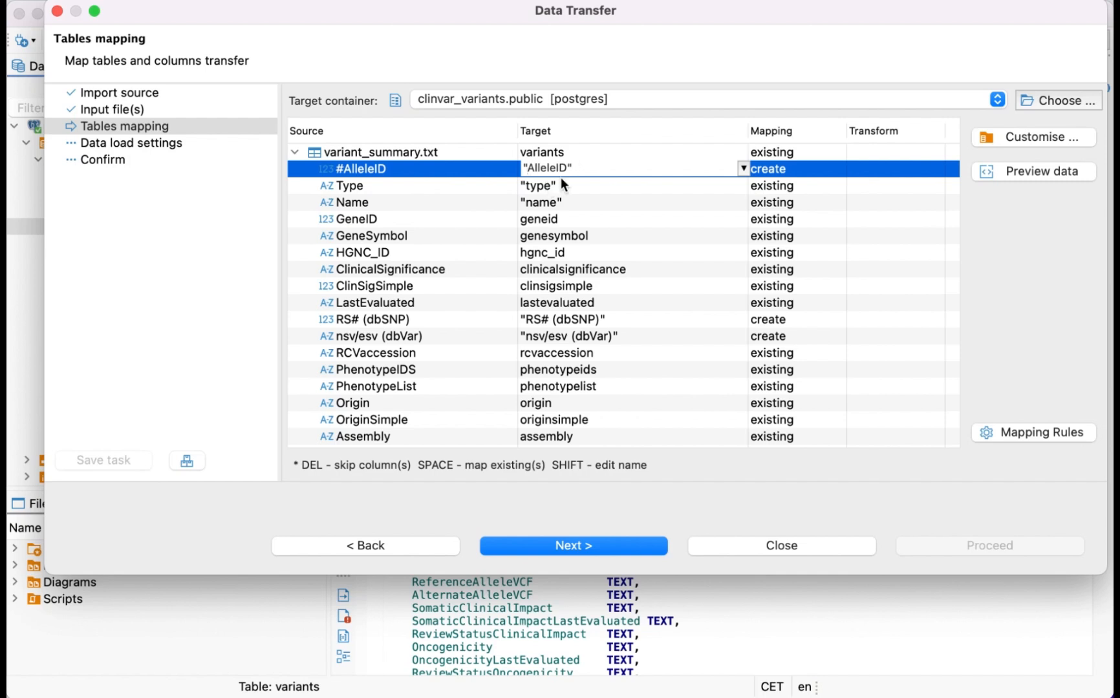
click(602, 186)
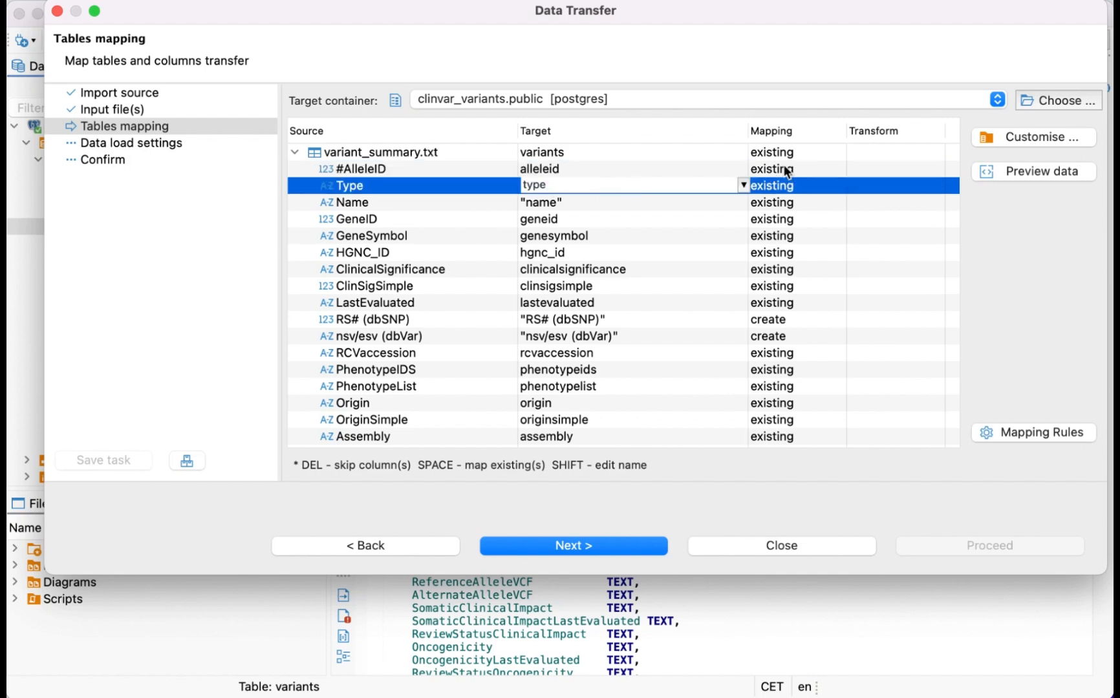
click(548, 330)
key(super+v)
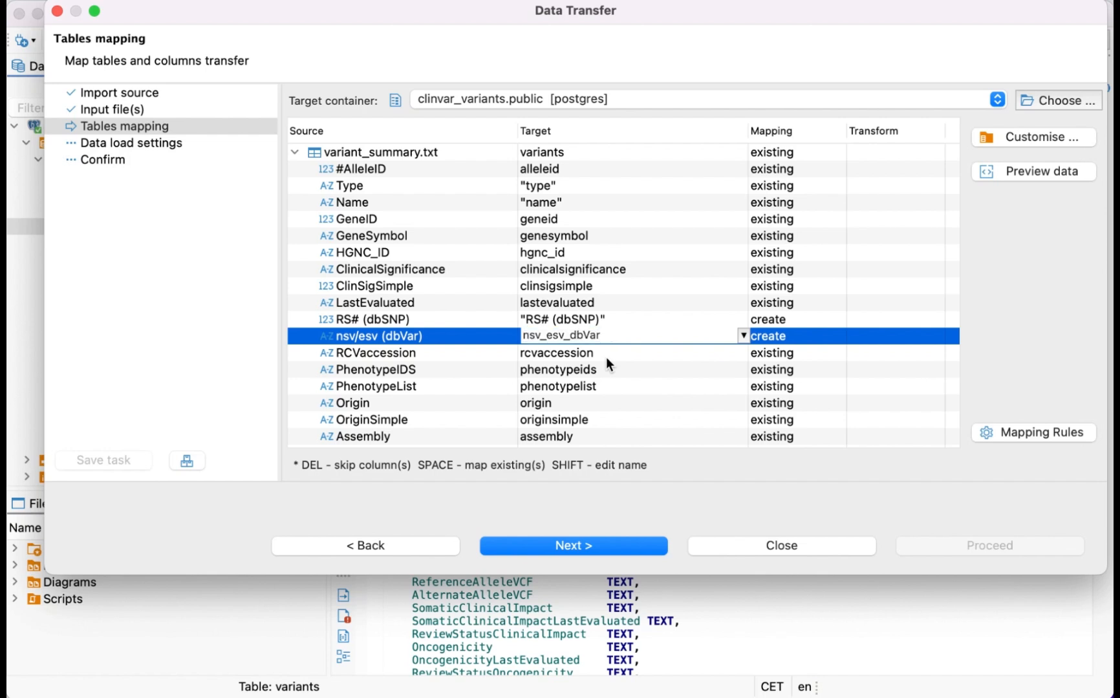
click(650, 365)
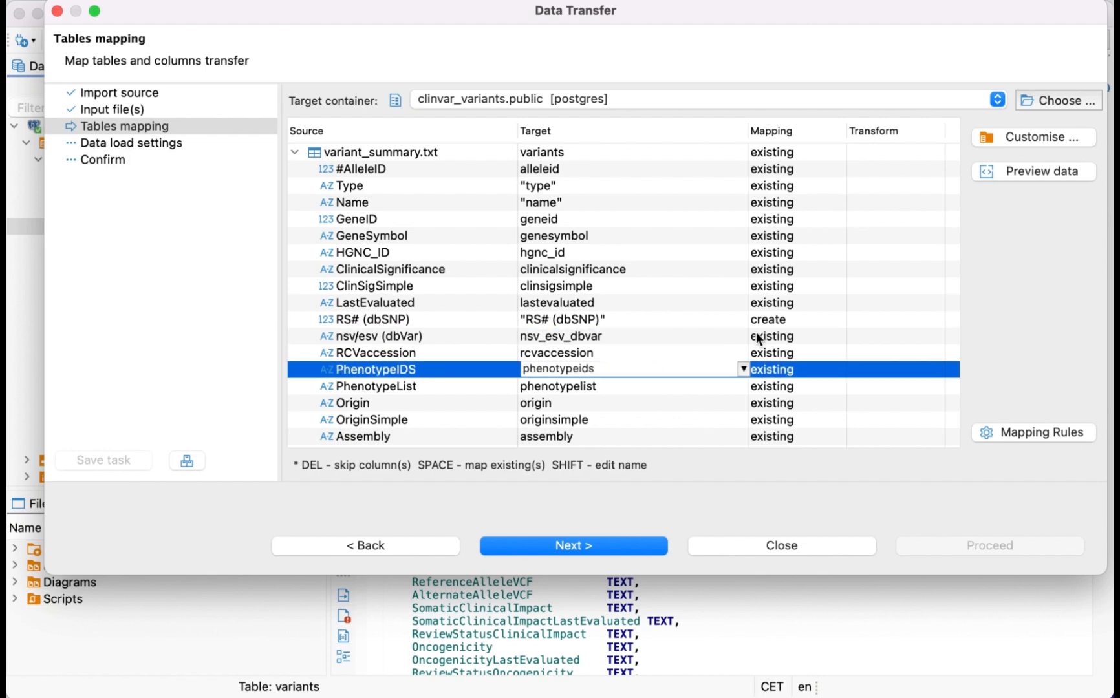
Step: In the variant_summary.txt mapping, rename the target of RS# (dbSNP) to RS_dbSNP so it maps to the existing column
click(583, 318)
click(594, 318)
click(609, 342)
click(582, 319)
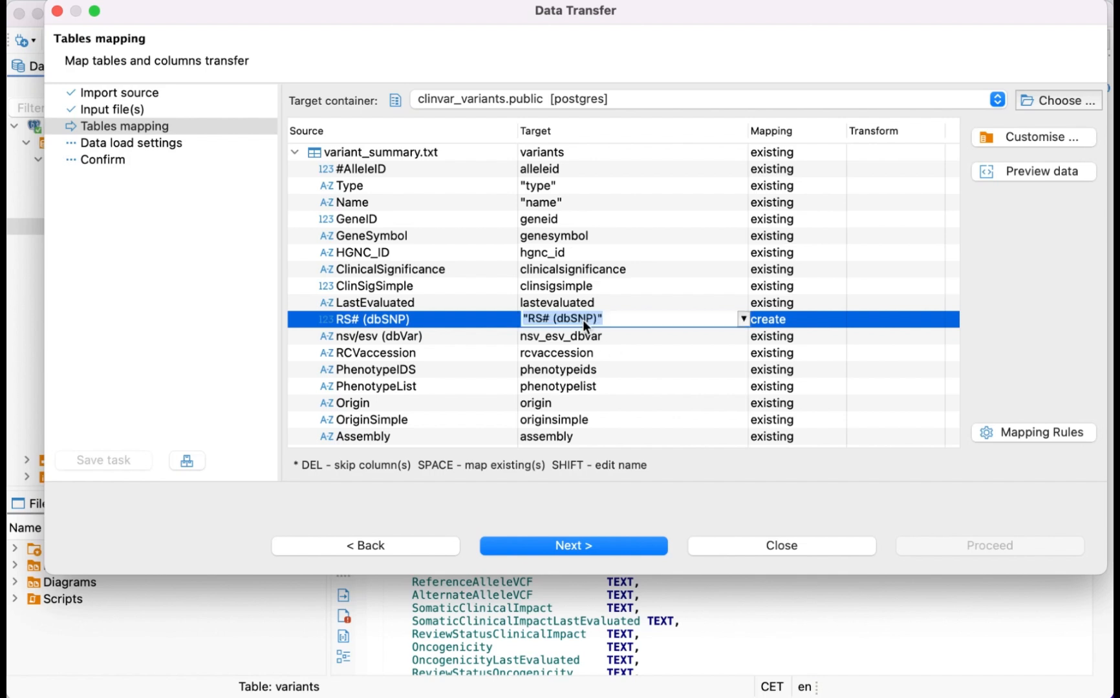
key(Return)
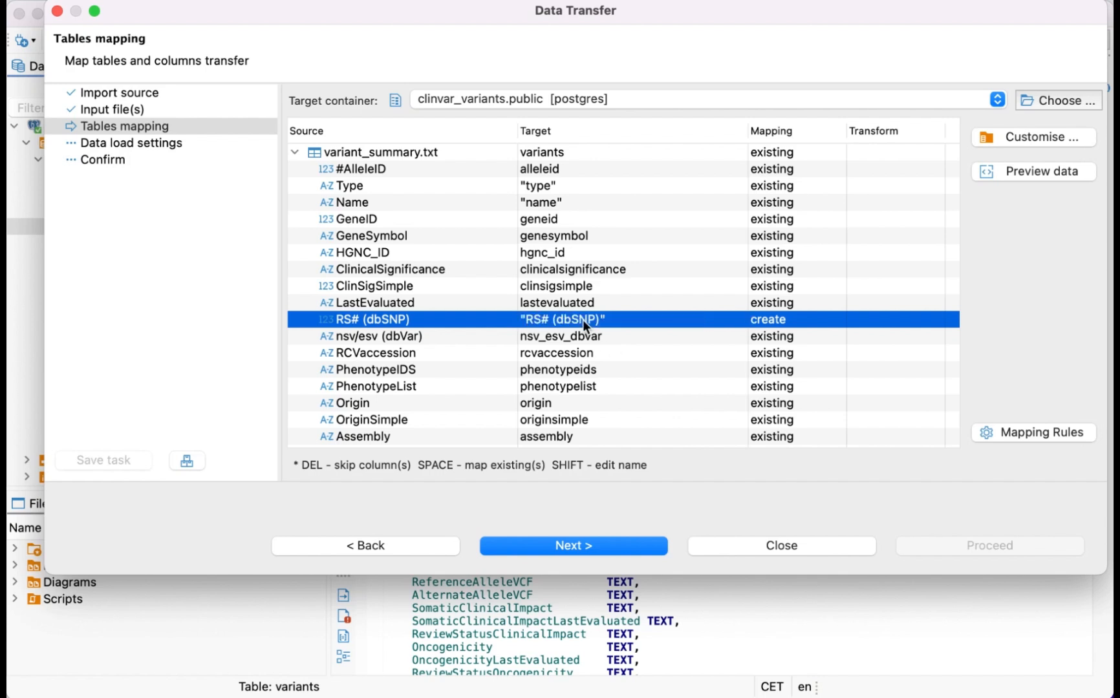
click(577, 317)
click(557, 316)
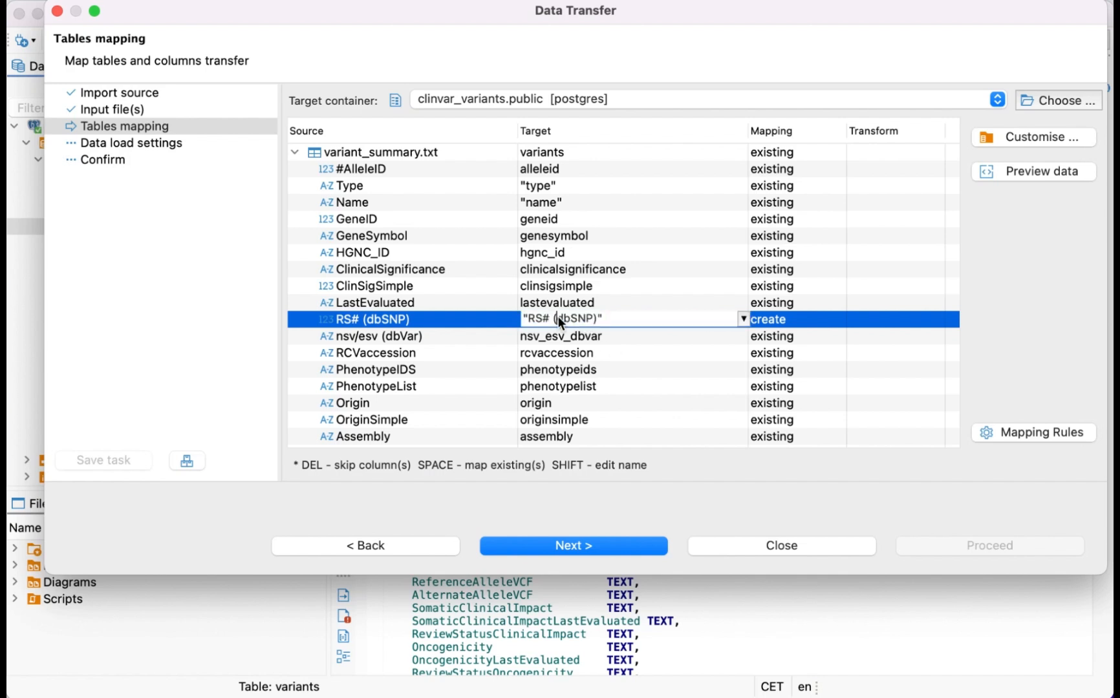
key(BackSpace)
key(BackSpace)
key(BackSpace)
text(_)
key(Return)
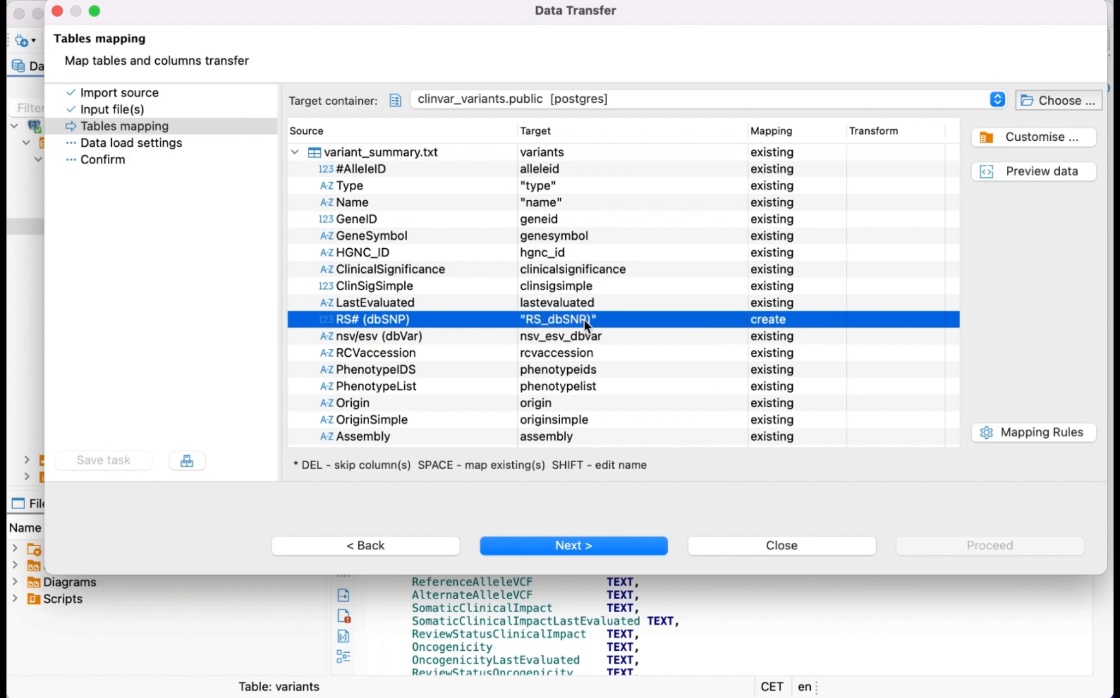
click(586, 322)
click(587, 321)
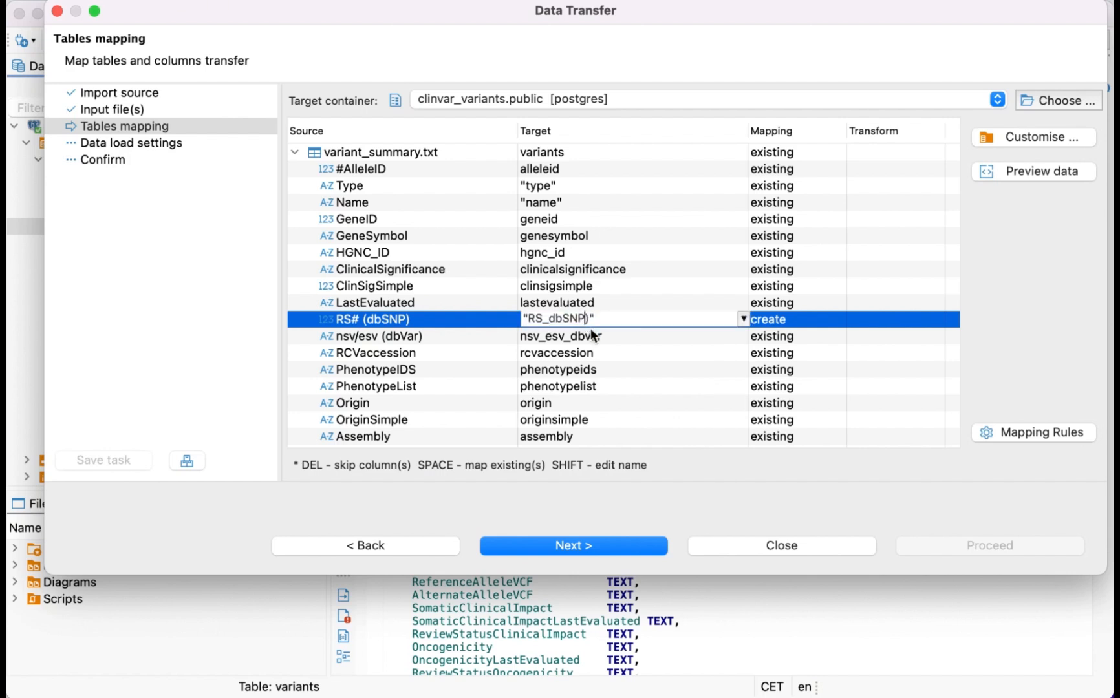
key(Return)
click(590, 318)
click(590, 321)
click(606, 358)
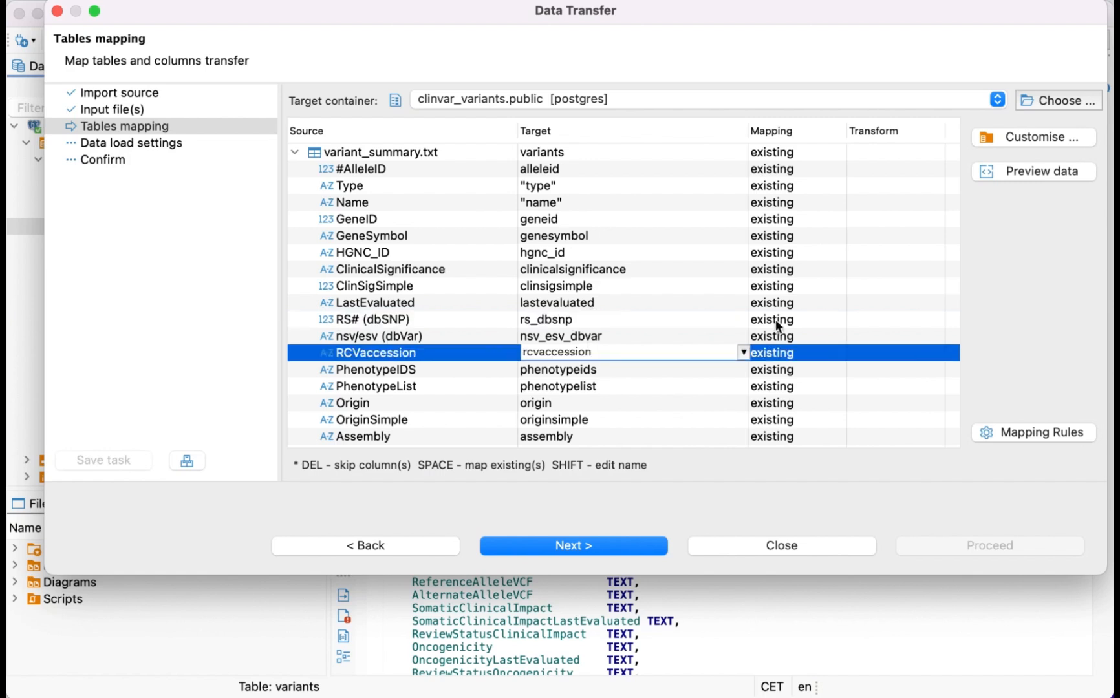
Step: Continue to the data load settings, accept truncating the variants table before loading, and run the import
click(616, 546)
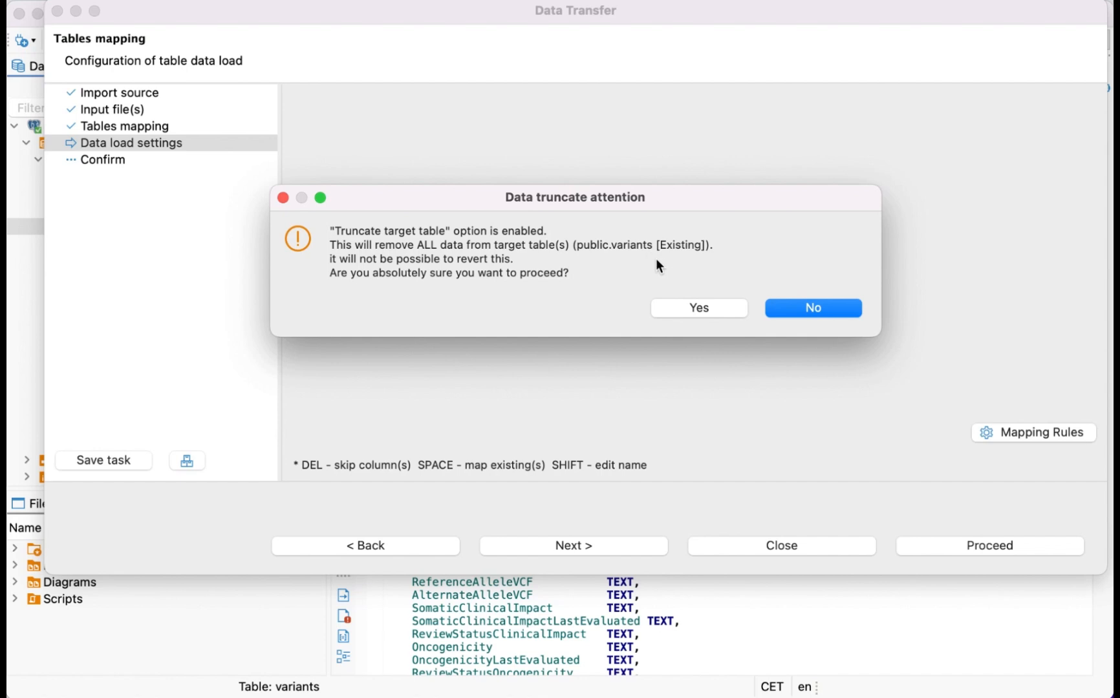
click(701, 308)
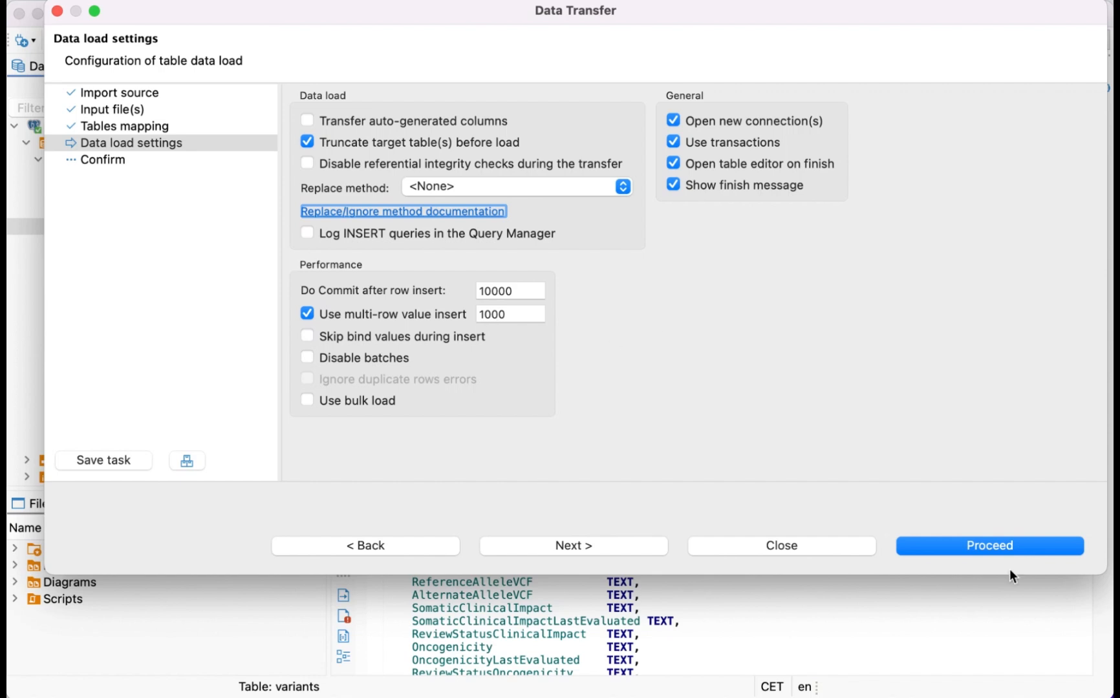
click(980, 545)
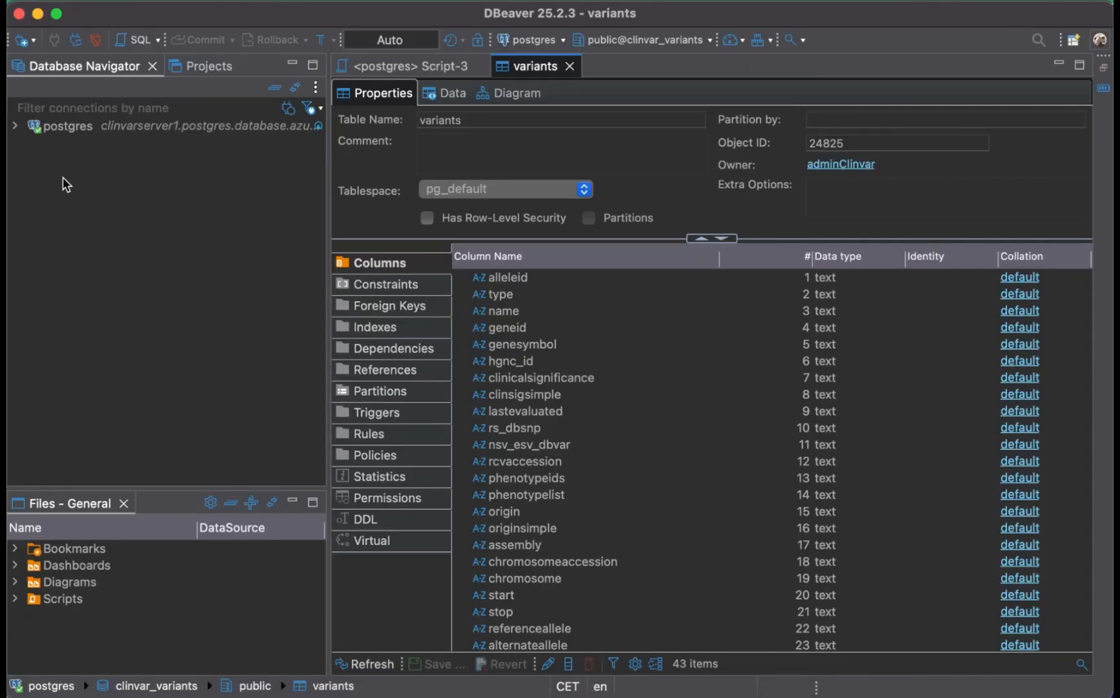
Step: Expand the postgres connection down to the tables of the public schema in the clinvar_variants database
click(14, 127)
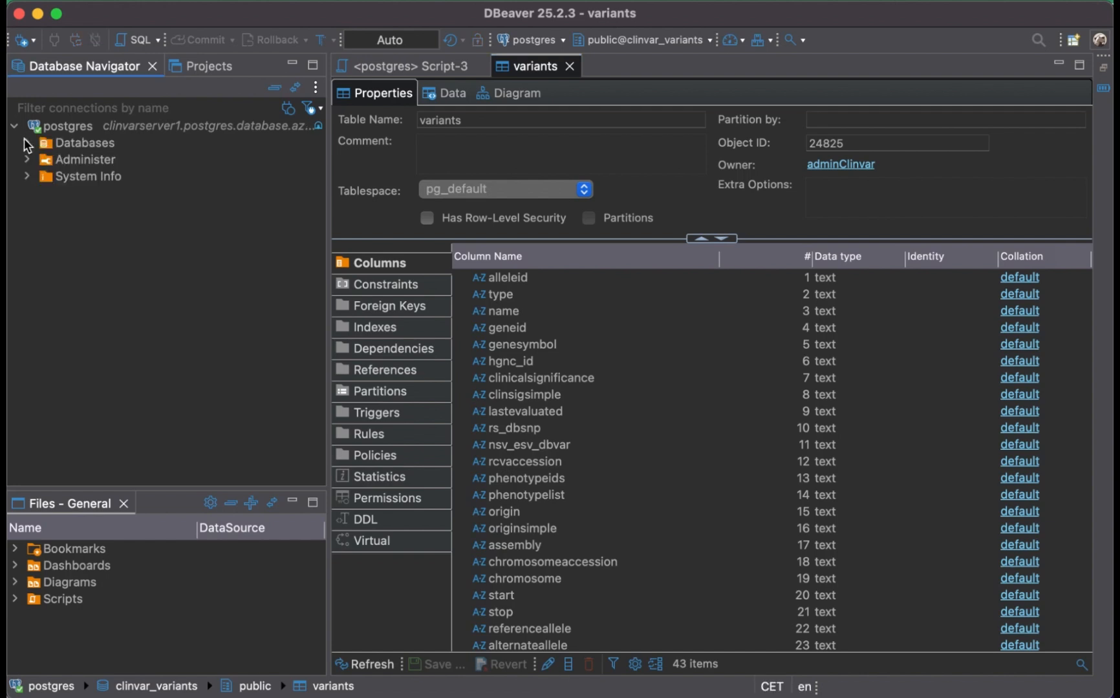
click(26, 143)
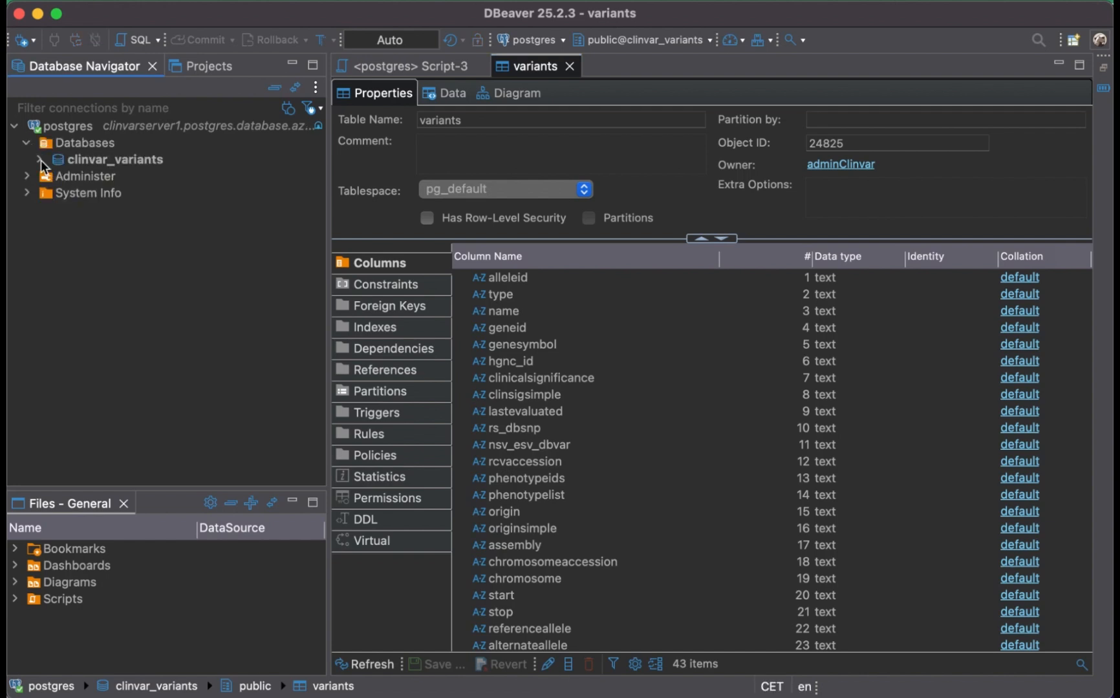
click(39, 160)
click(52, 175)
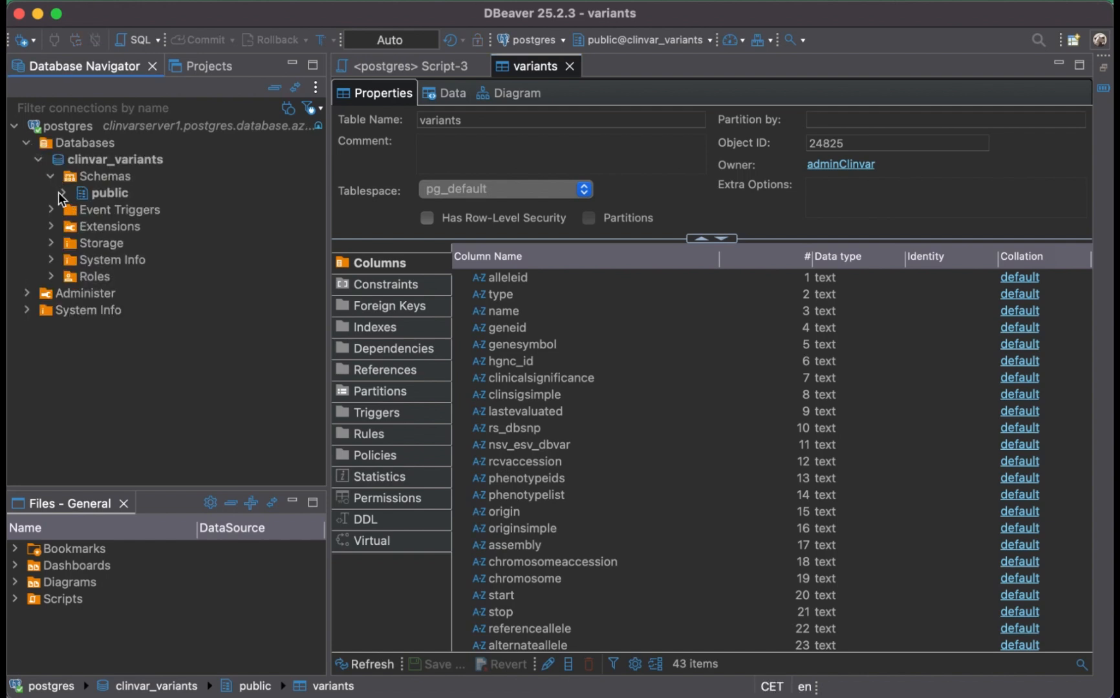
click(62, 192)
click(75, 210)
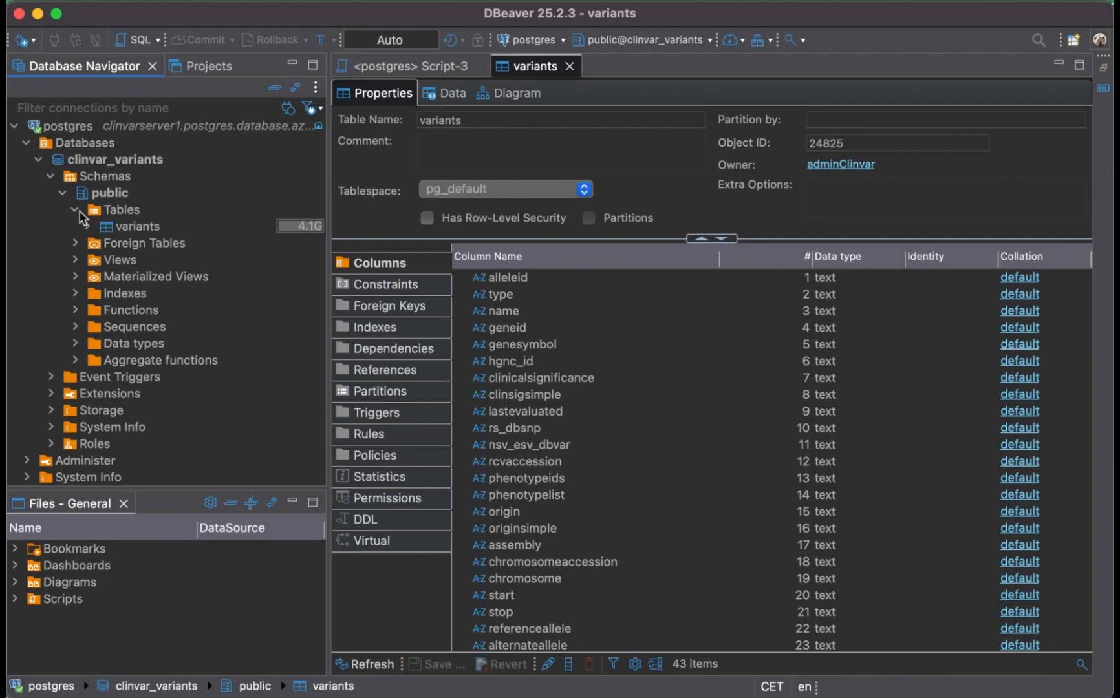